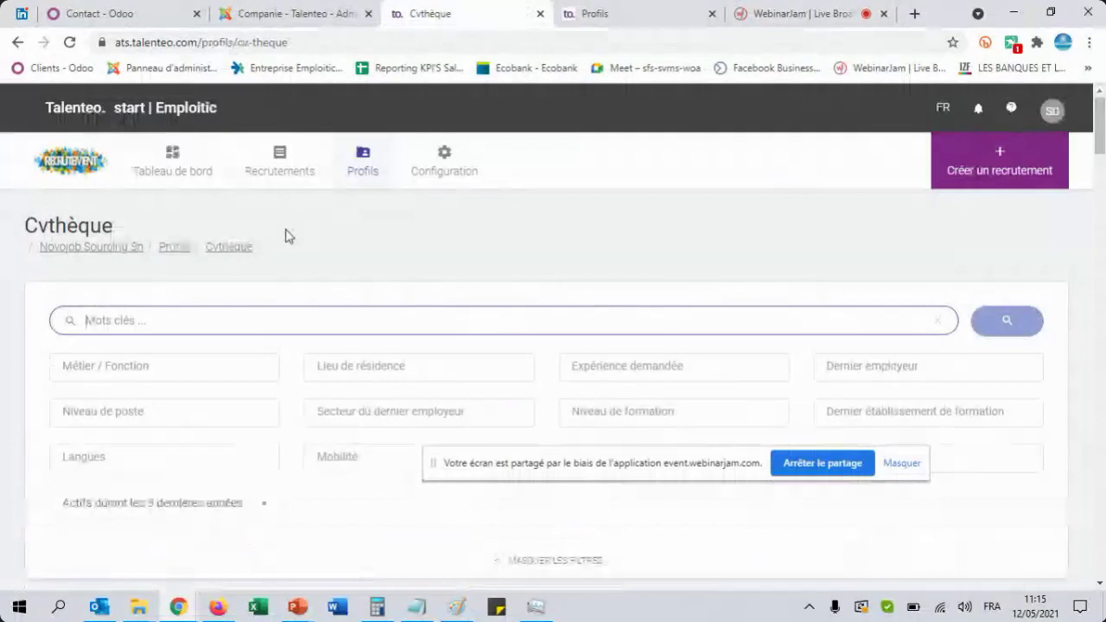
Step: Search the CV library for the keyword "logistique" and check the matching profiles
scroll(288, 236, down, 1)
scroll(289, 236, down, 3)
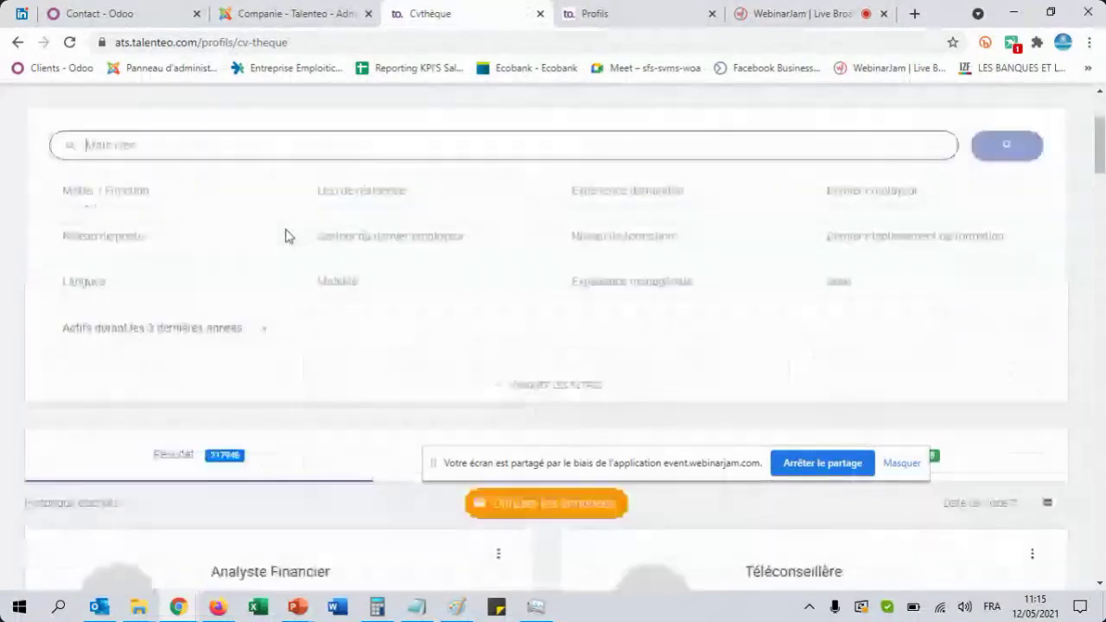
scroll(289, 236, down, 4)
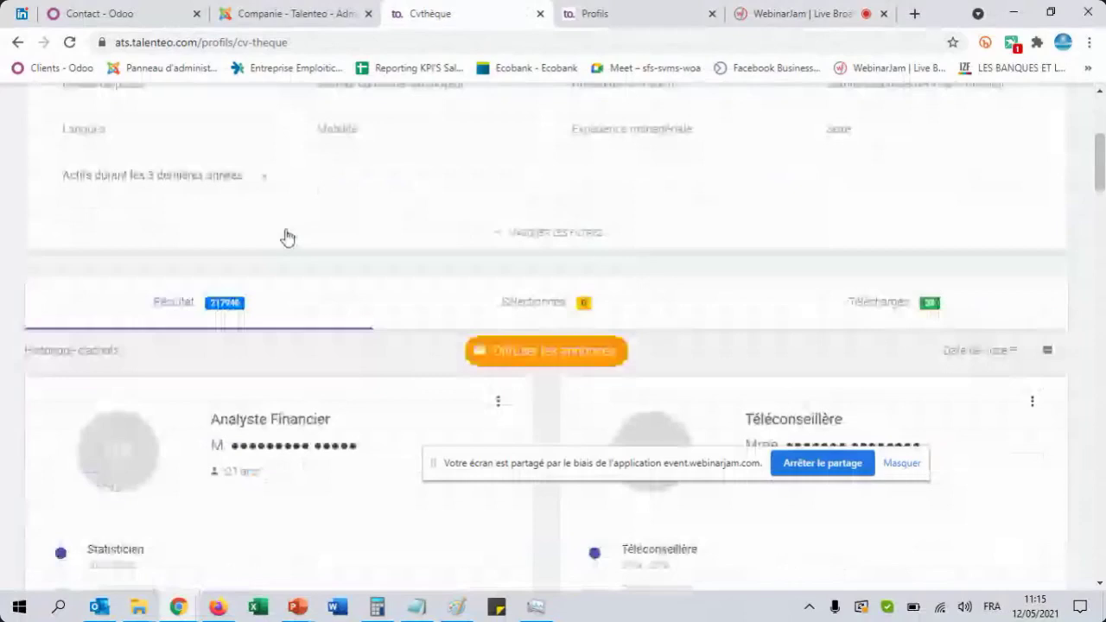
scroll(288, 236, down, 9)
scroll(287, 236, up, 15)
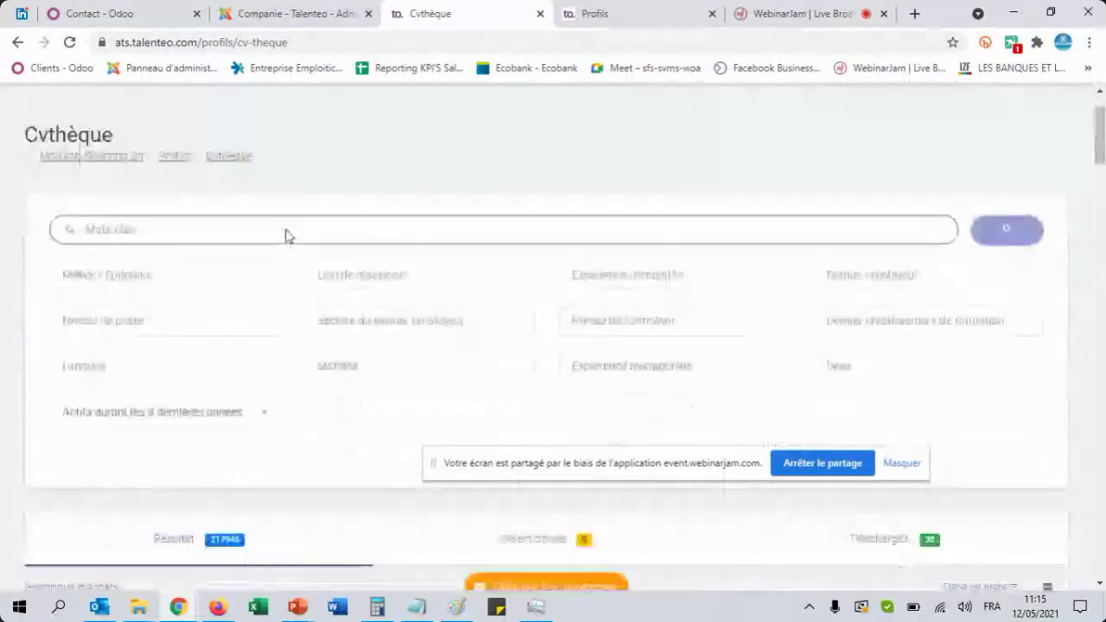
click(202, 226)
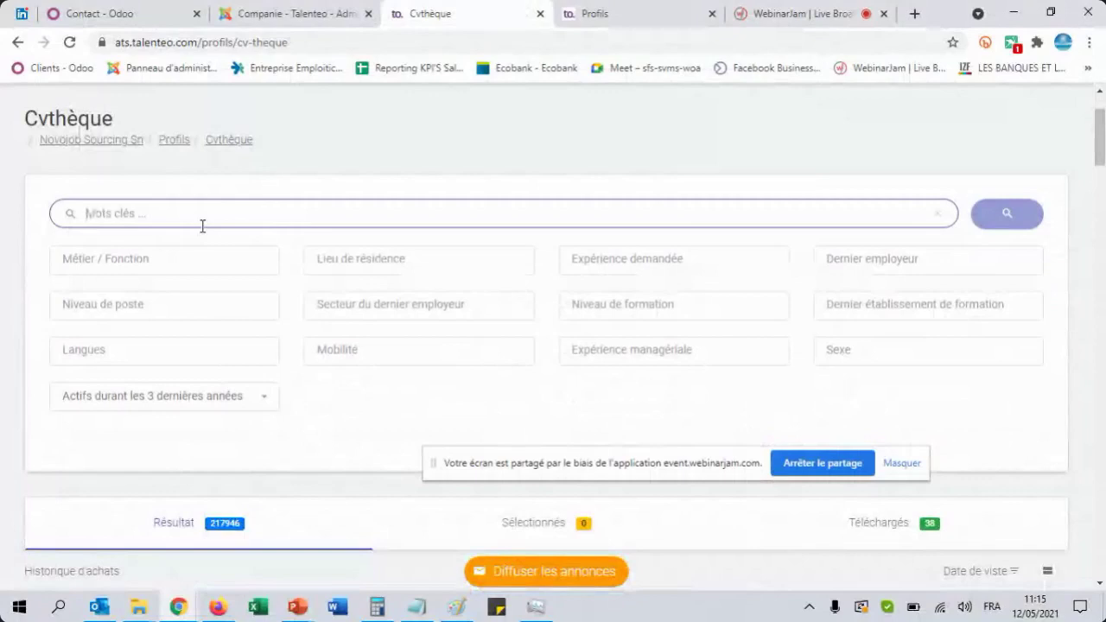
text(logistique)
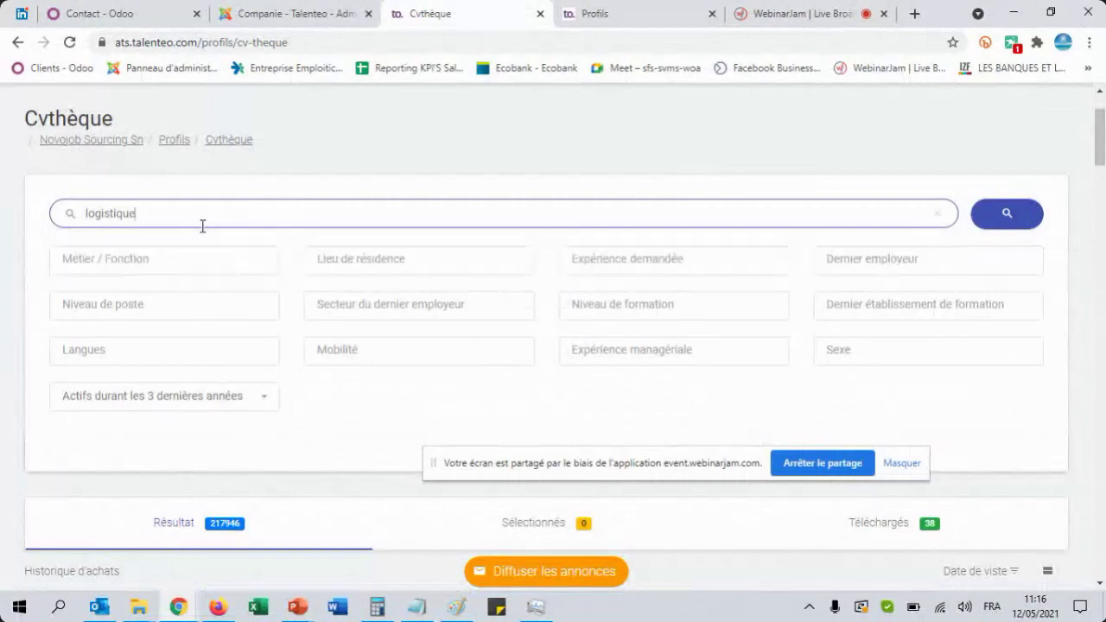
click(87, 248)
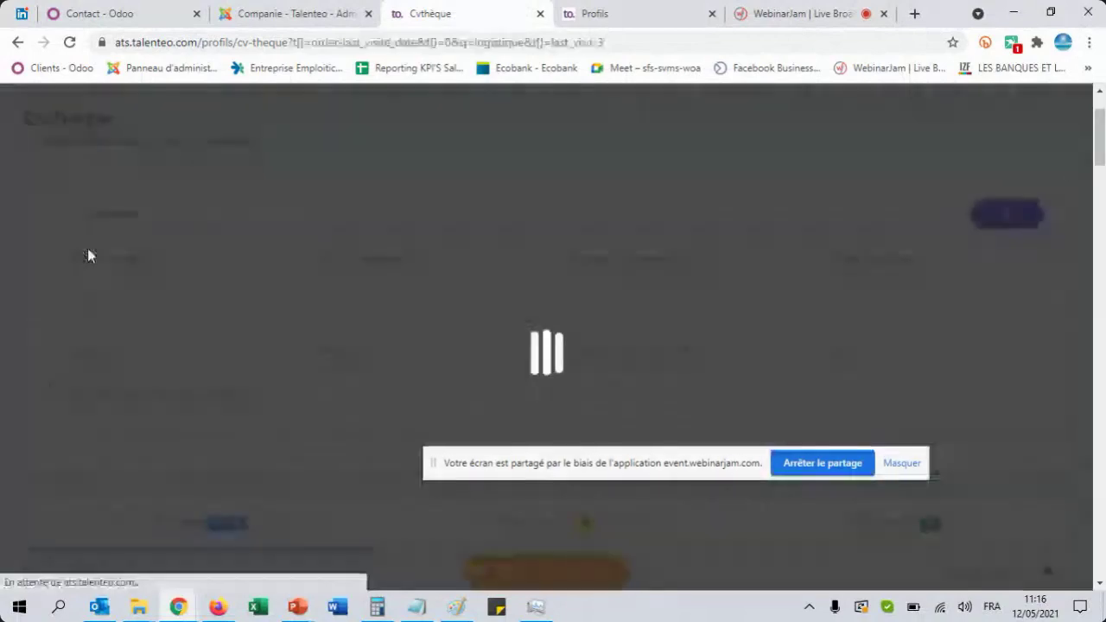
scroll(88, 250, up, 4)
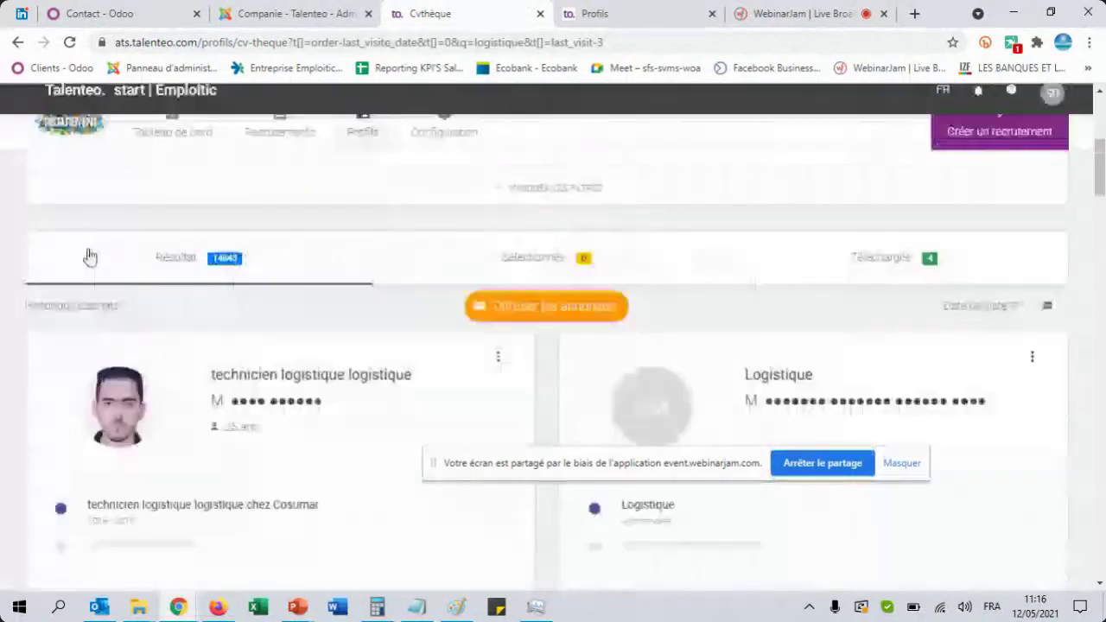
scroll(89, 257, up, 3)
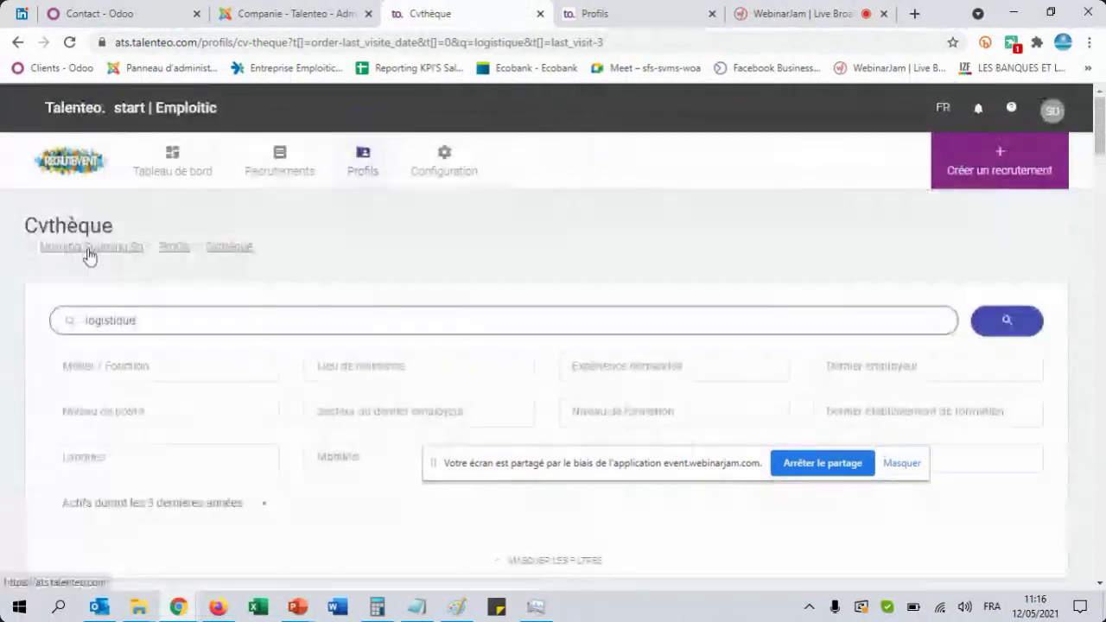
scroll(89, 255, down, 3)
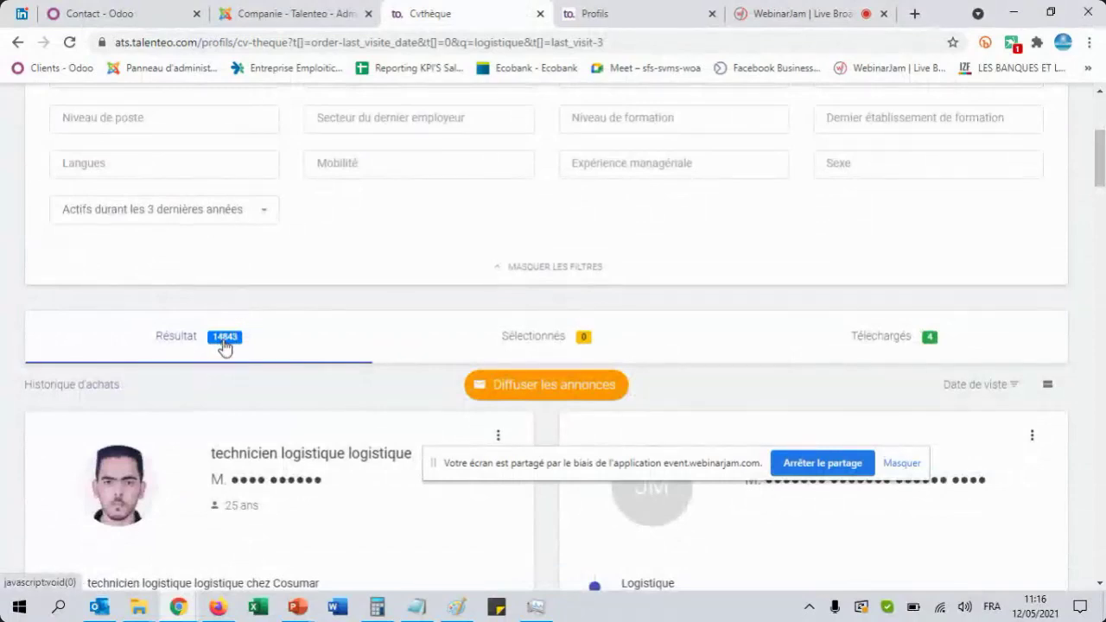
scroll(276, 313, up, 3)
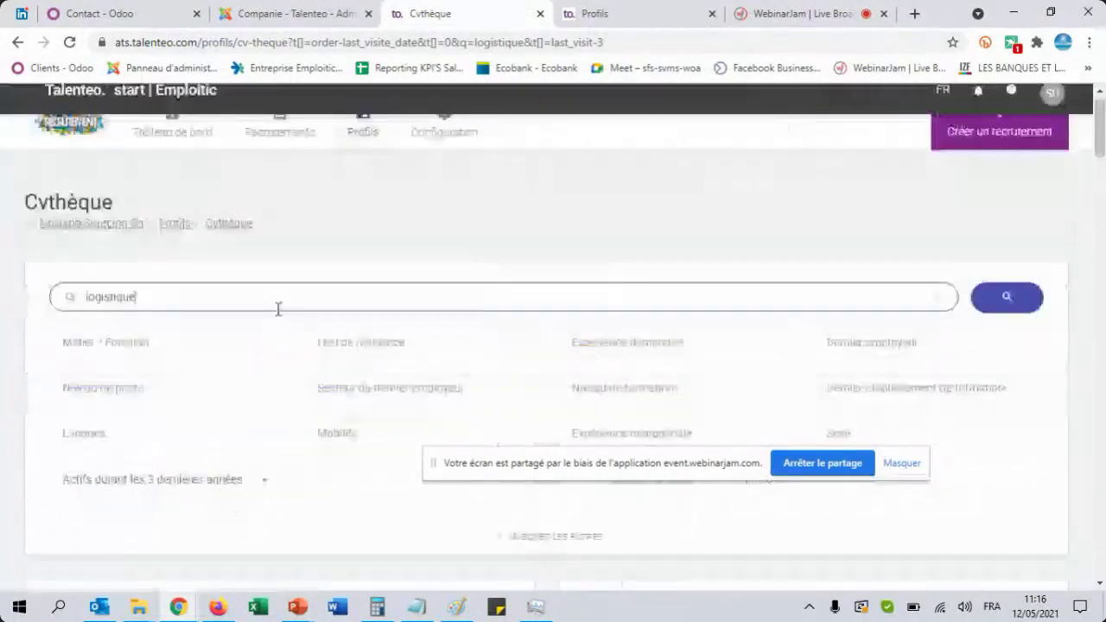
Step: Filter the CV results by the profession "Logistique, Achat, Stock, Transport"
scroll(278, 308, down, 1)
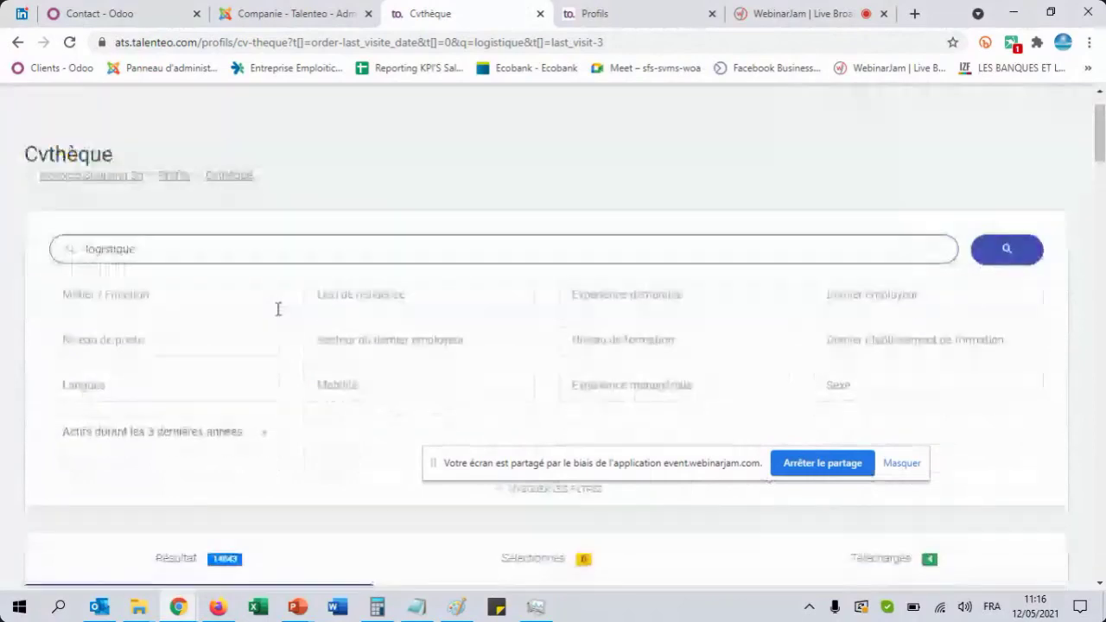
click(194, 265)
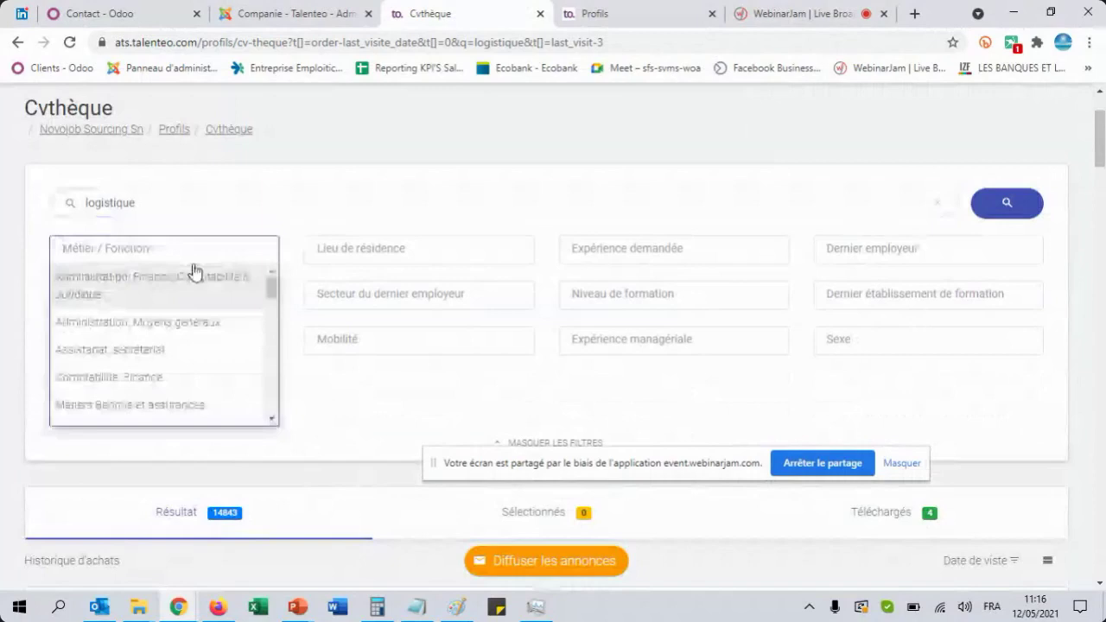
text(logis)
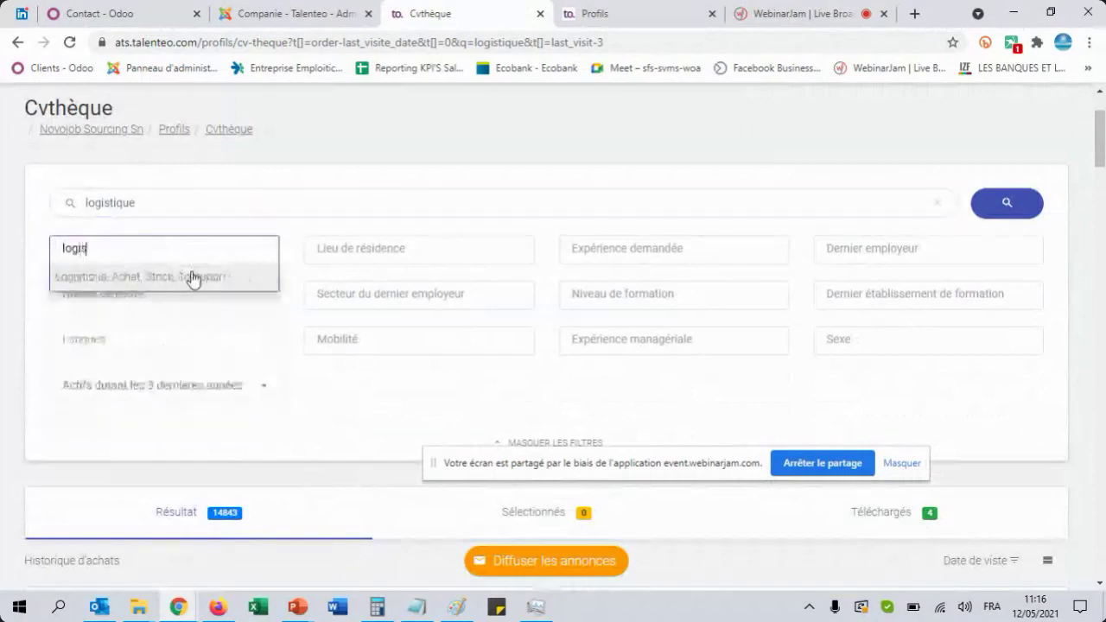
text(t)
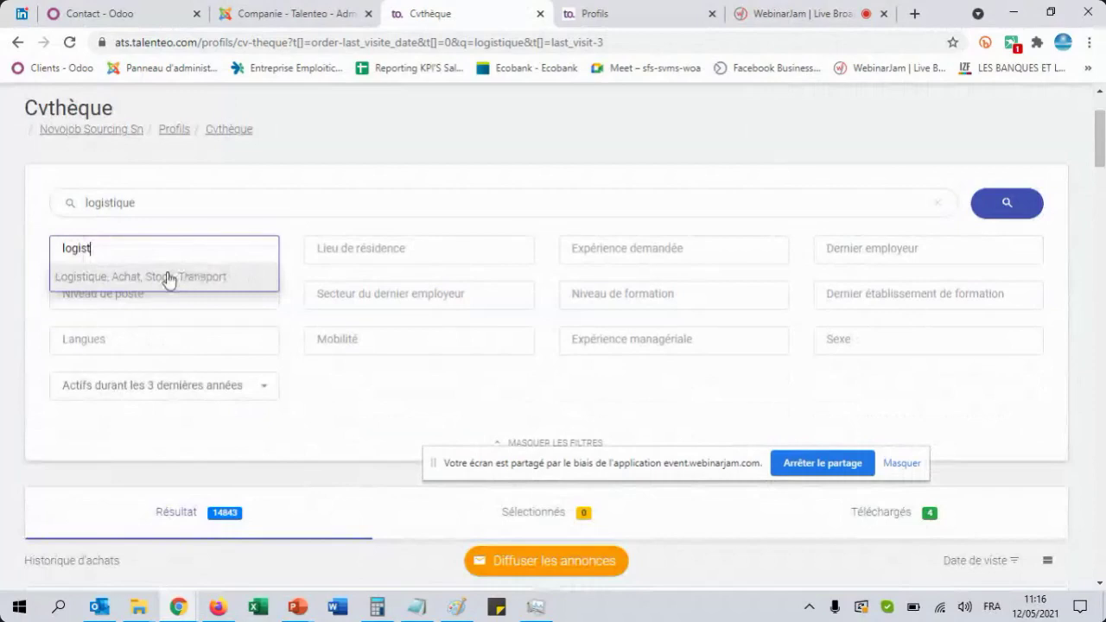
click(169, 277)
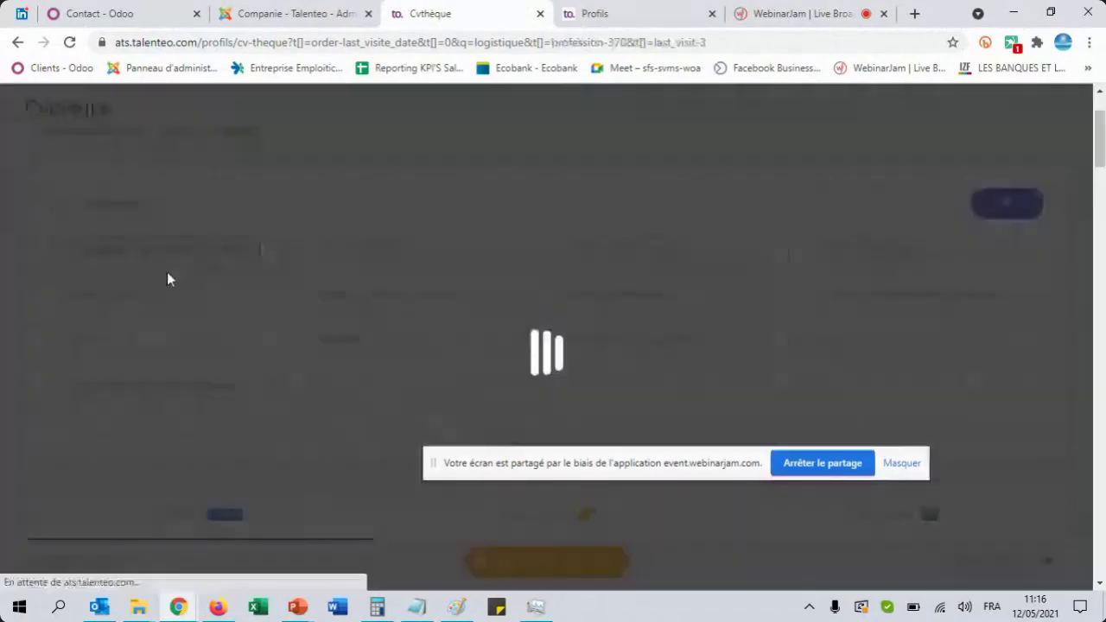
scroll(168, 281, down, 1)
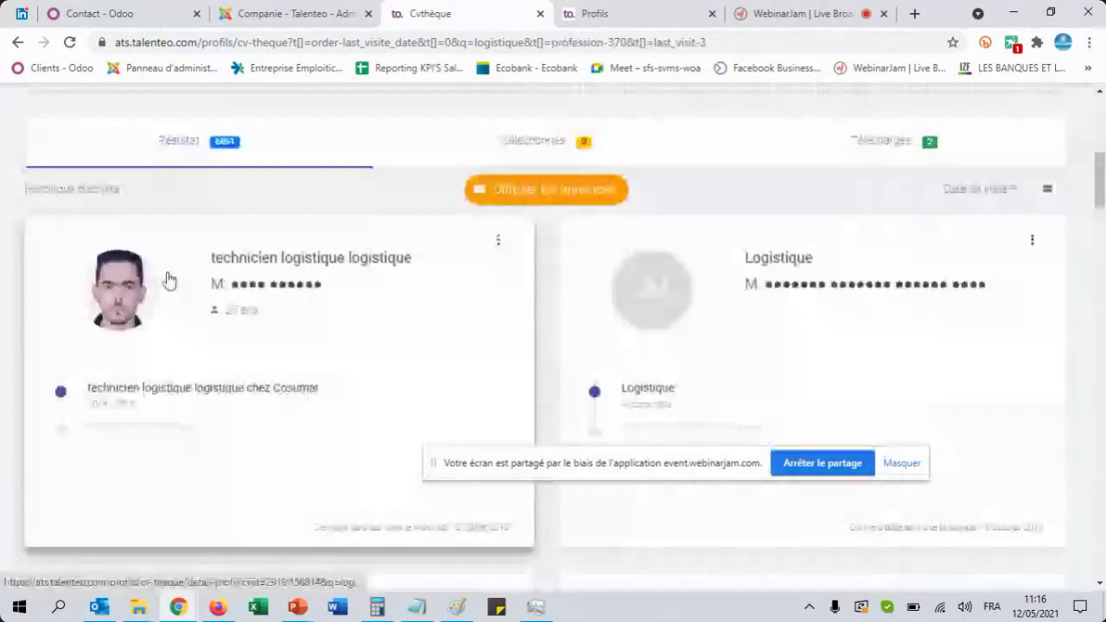
Step: Restrict the CV results to profiles with the job level "Responsable d'équipe"
scroll(169, 279, up, 3)
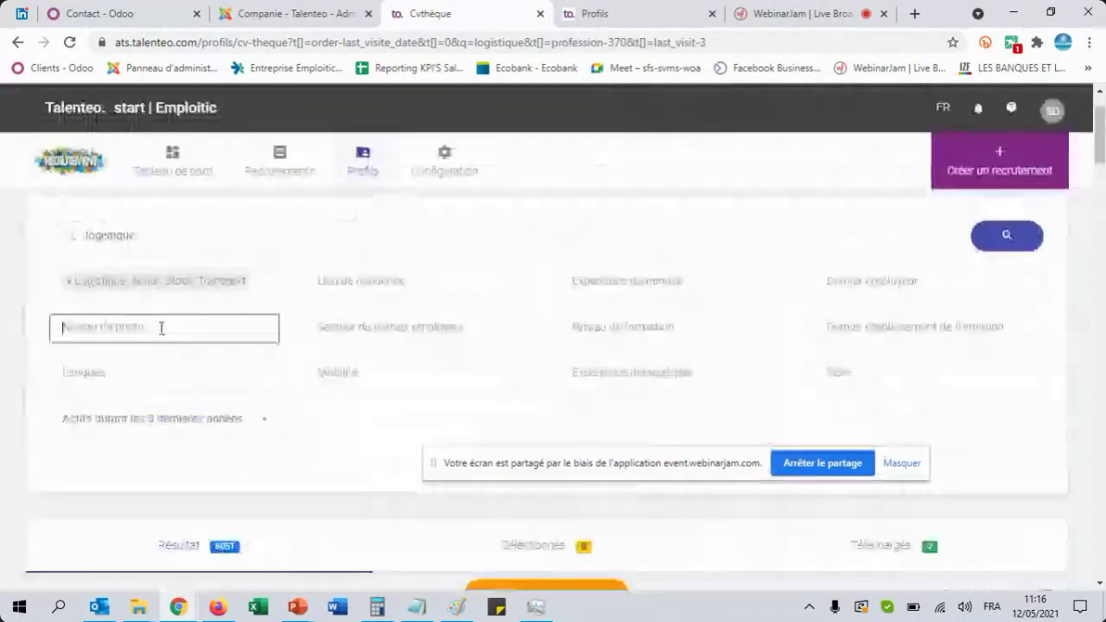
click(161, 326)
scroll(159, 404, down, 1)
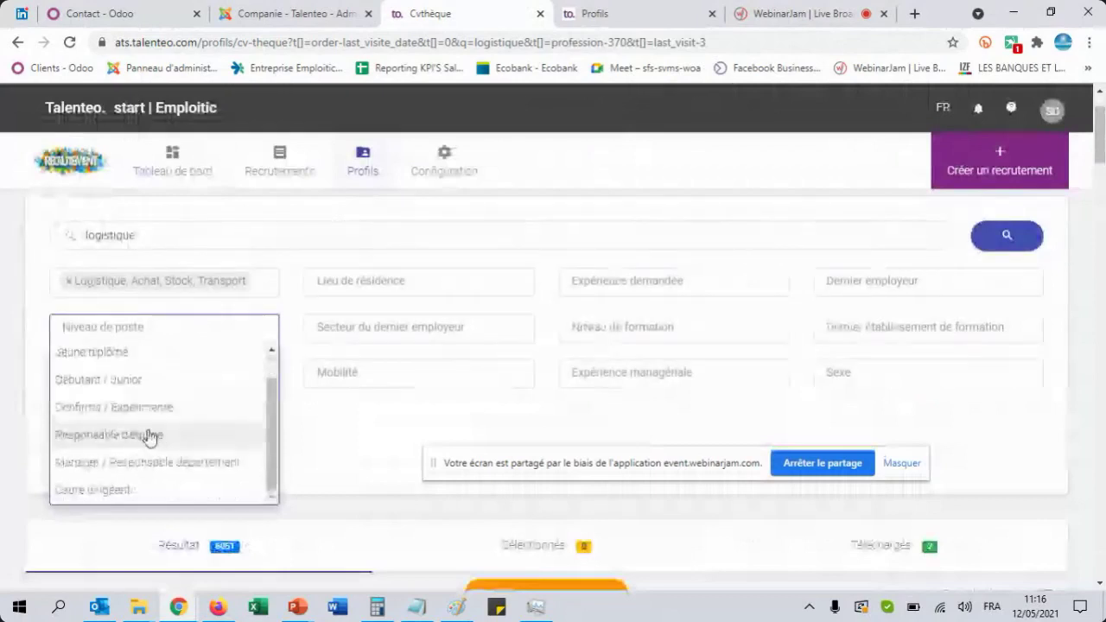
click(148, 435)
scroll(148, 435, down, 3)
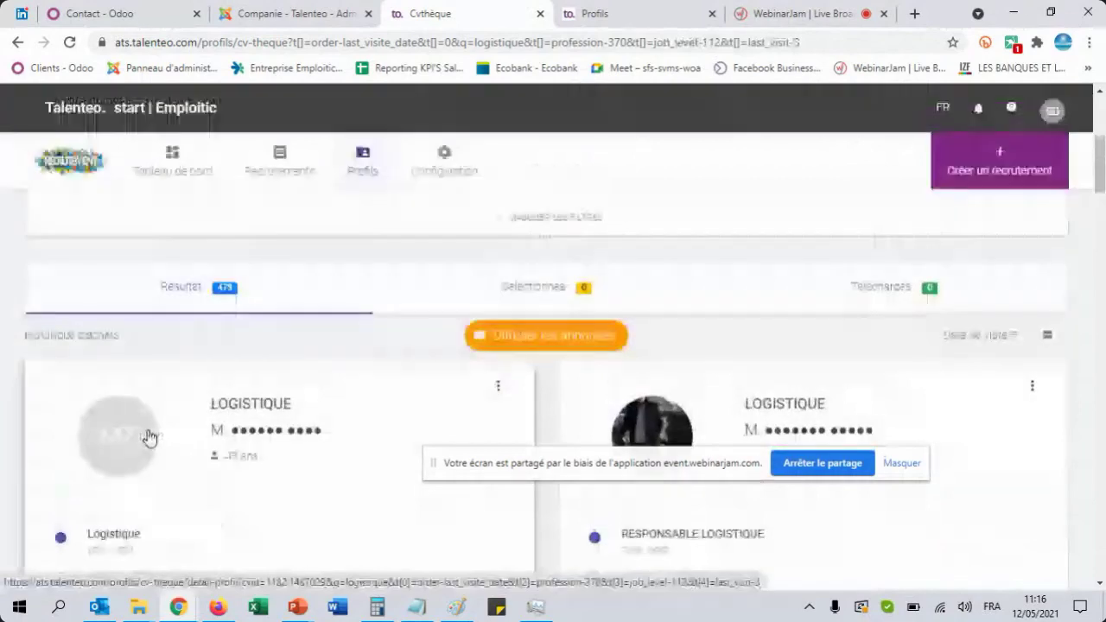
Step: Add "Anglais" as the language filter for the CV search
scroll(234, 308, up, 2)
click(230, 316)
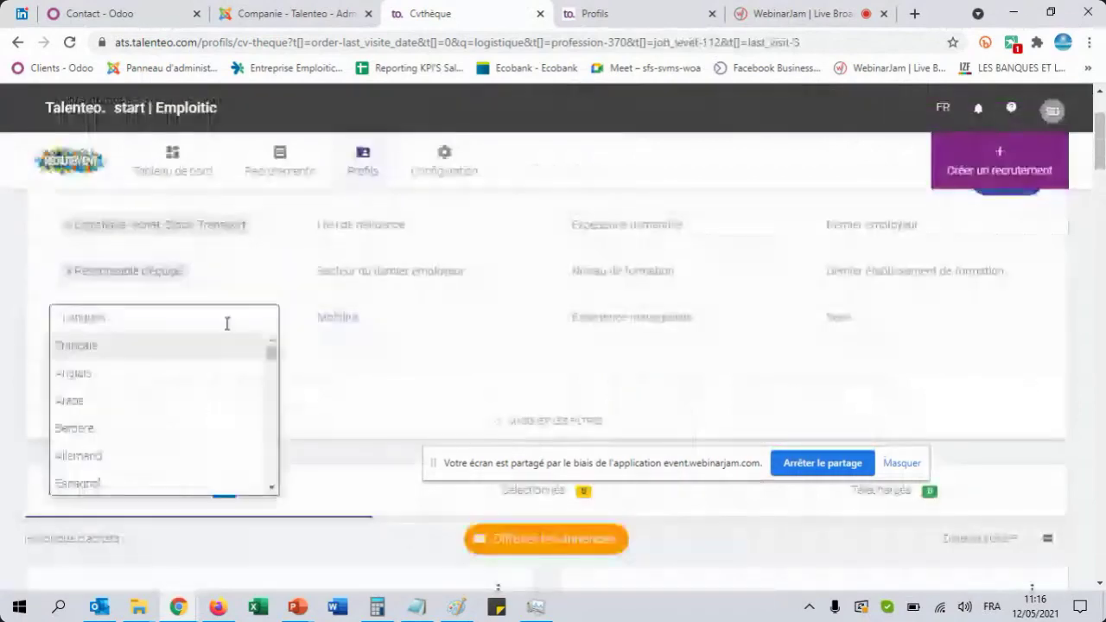
click(74, 385)
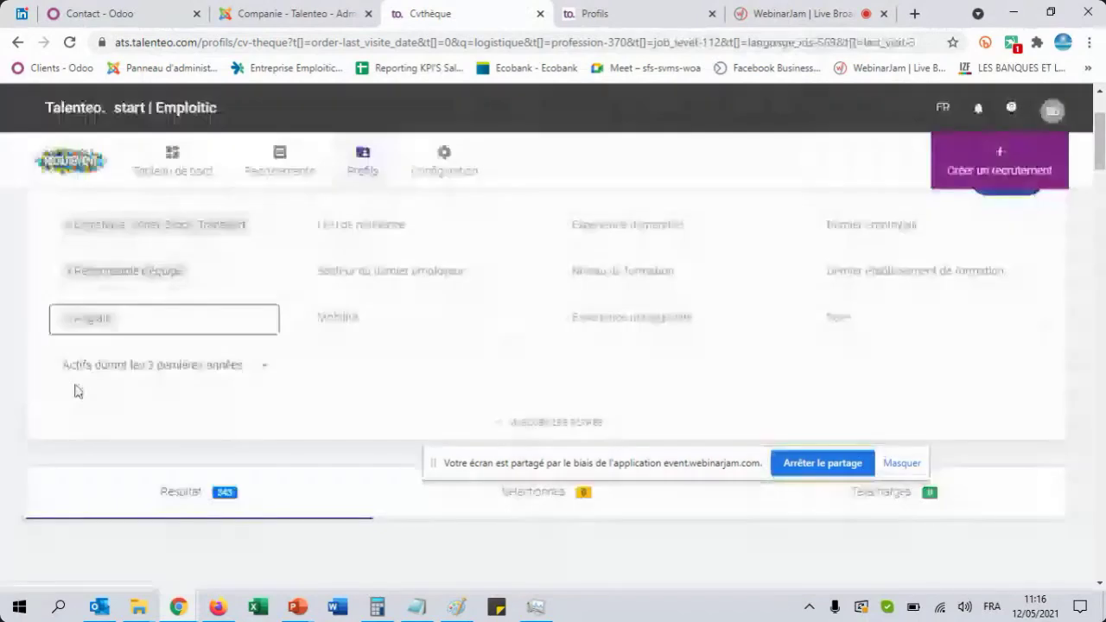
scroll(78, 391, down, 1)
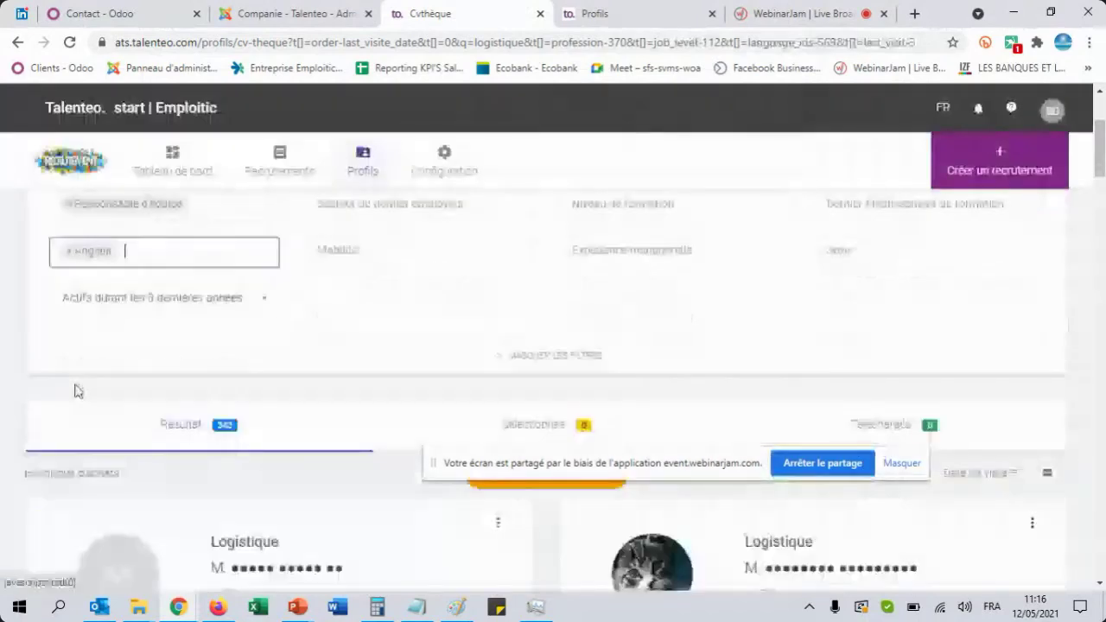
Step: Limit the candidates' place of residence to "Dakar, Sénégal" and review the applied filters
scroll(74, 391, up, 3)
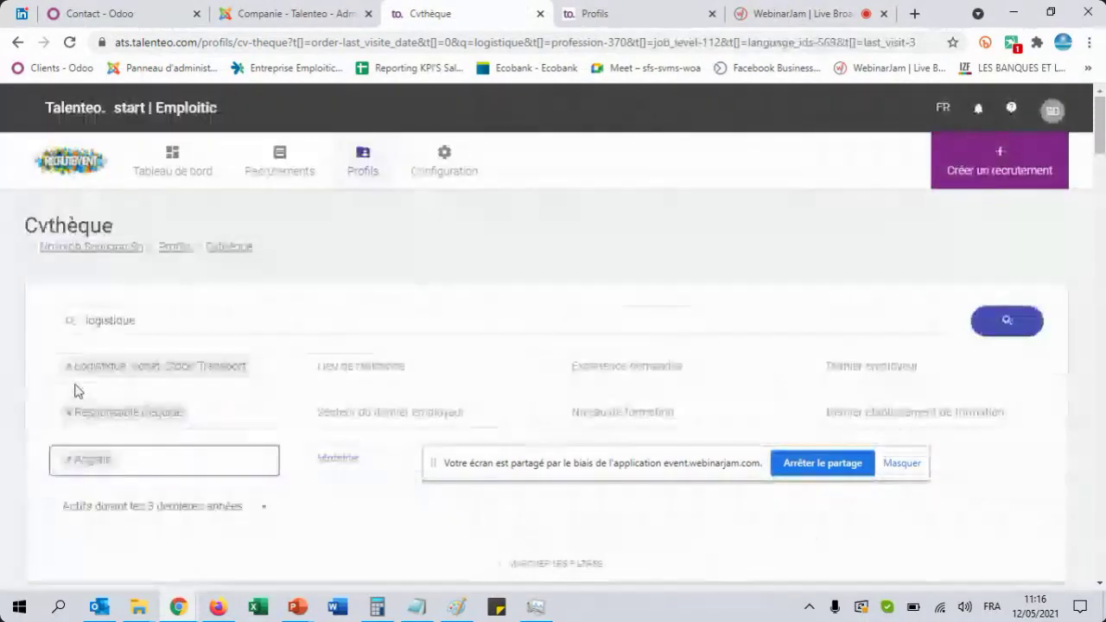
scroll(76, 384, down, 1)
click(427, 350)
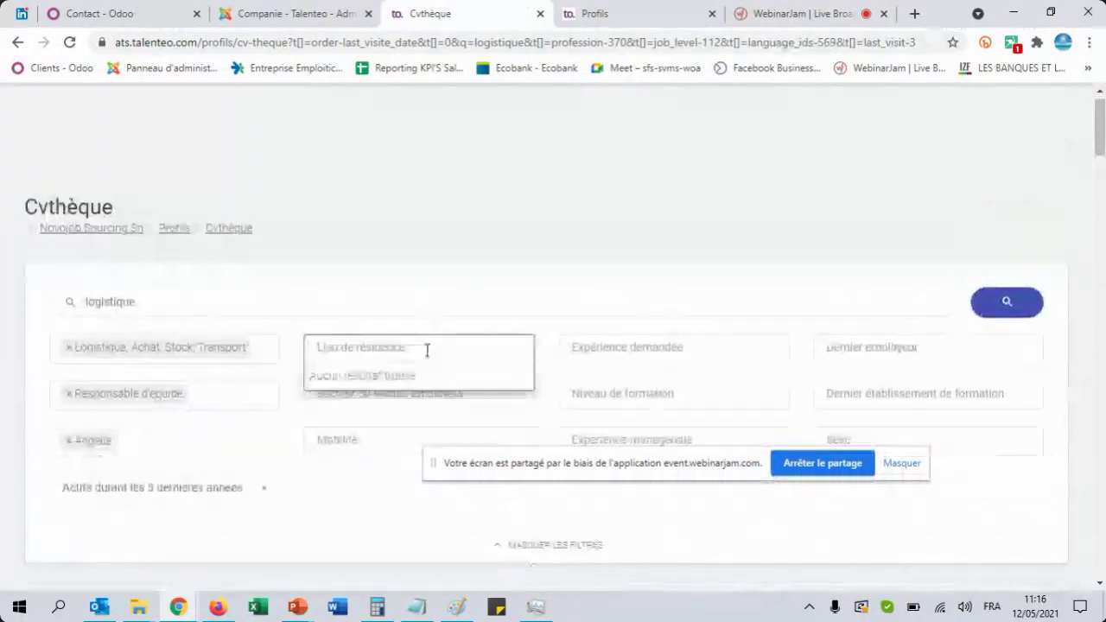
text(Daka)
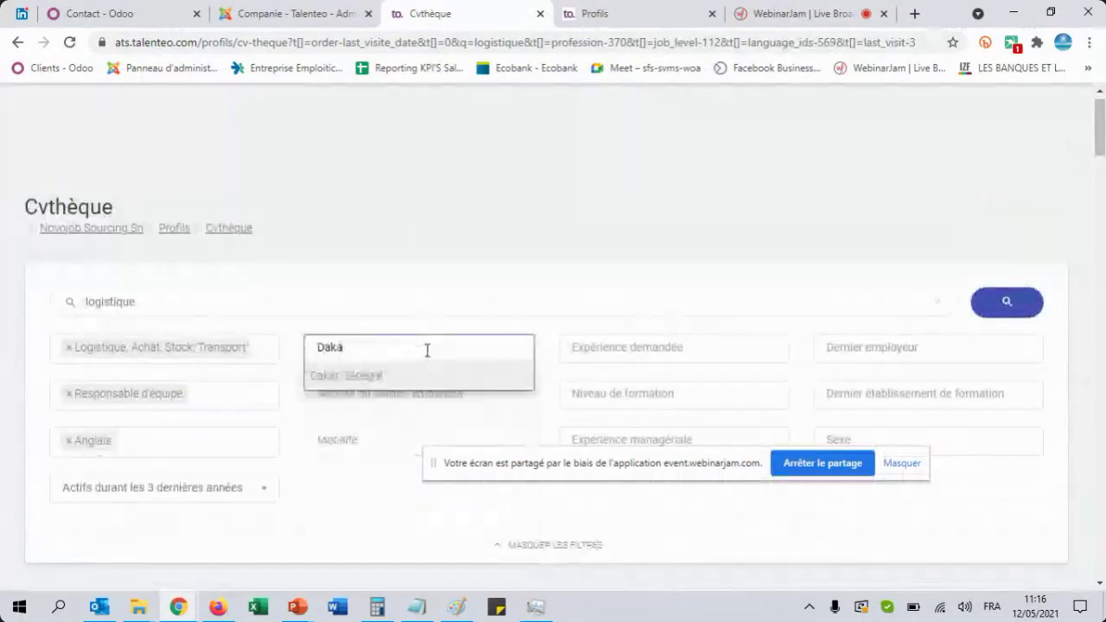
click(384, 377)
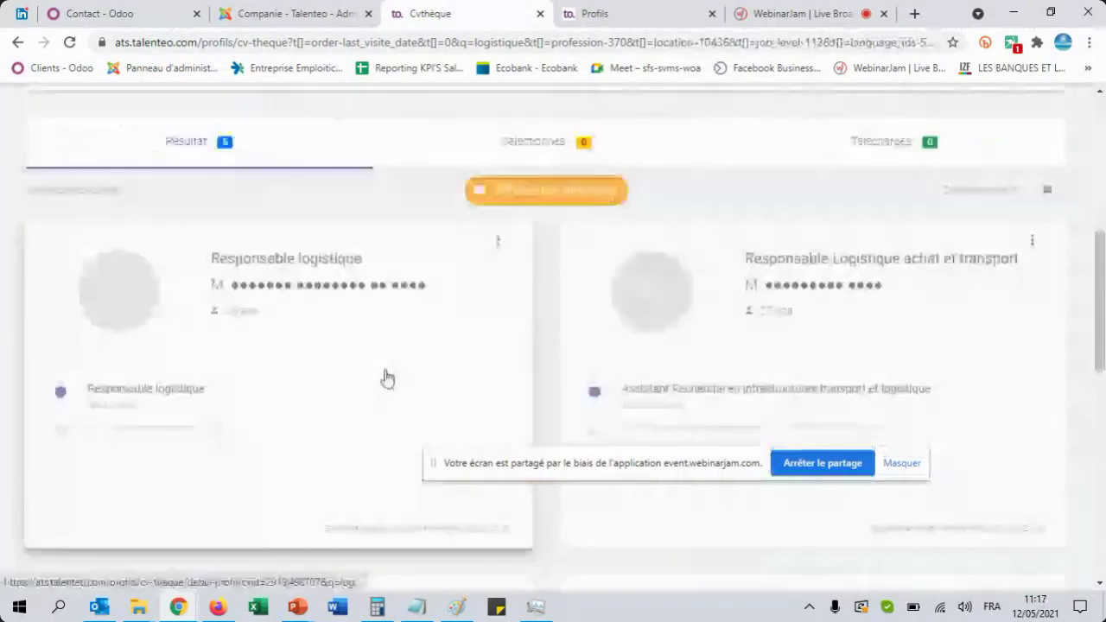
scroll(387, 379, up, 1)
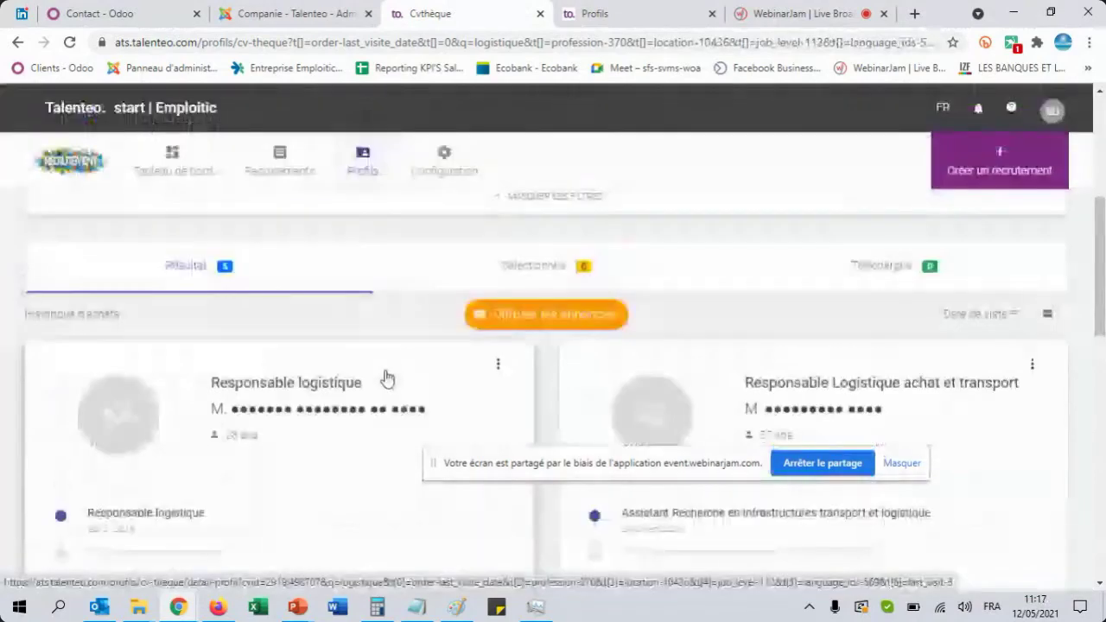
scroll(387, 379, up, 2)
scroll(387, 379, up, 3)
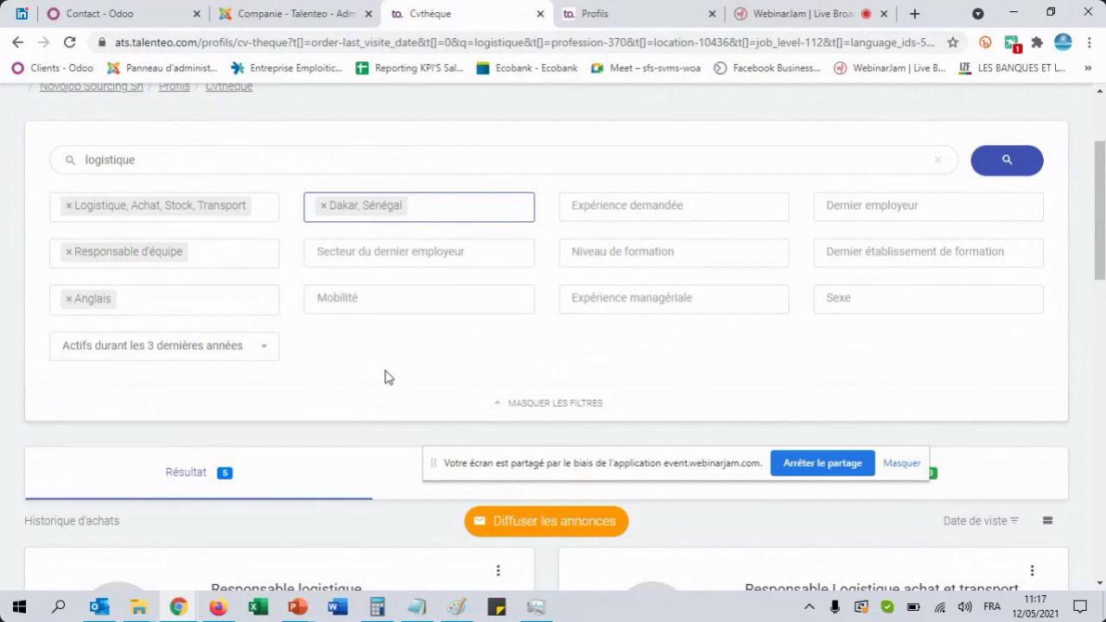
Step: Examine the filtered candidate cards and the actions offered for the first "Responsable logistique" profile
scroll(386, 377, down, 3)
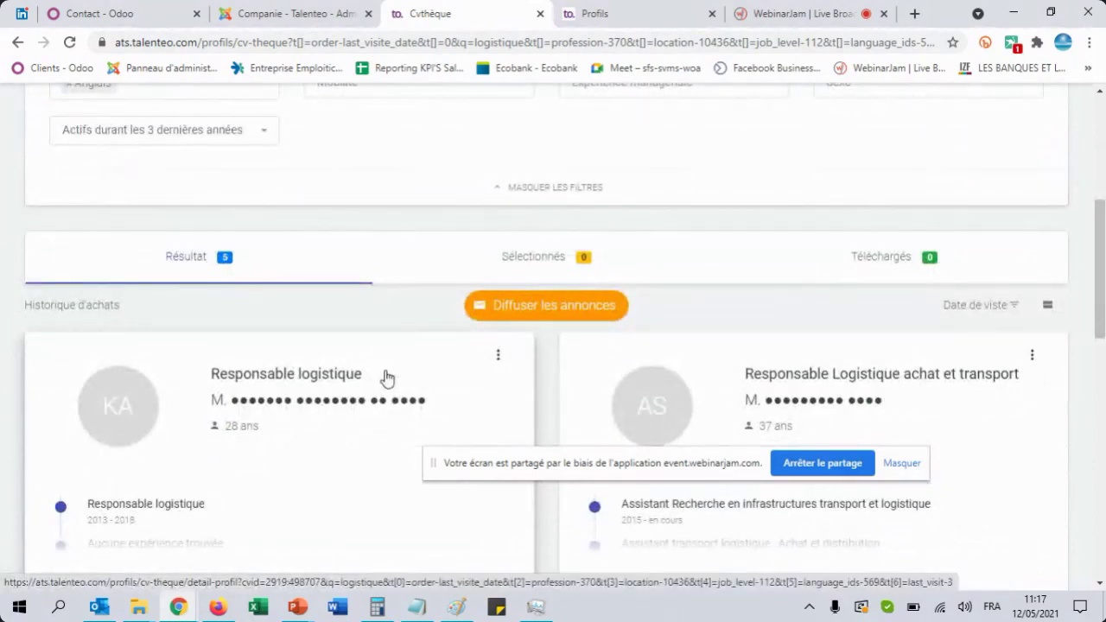
scroll(387, 378, down, 3)
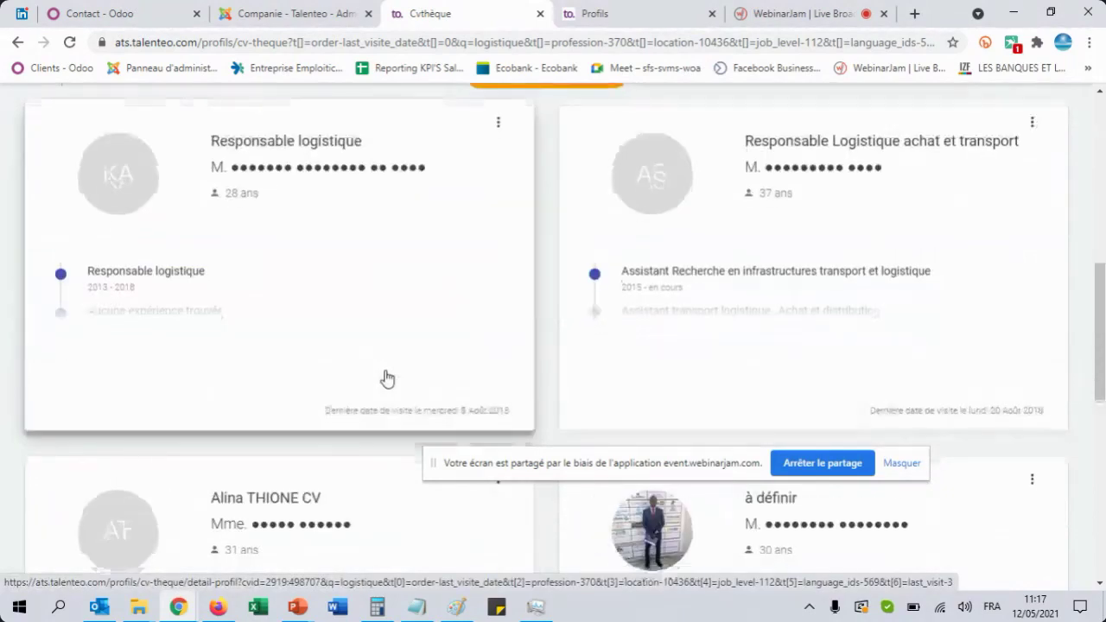
click(499, 123)
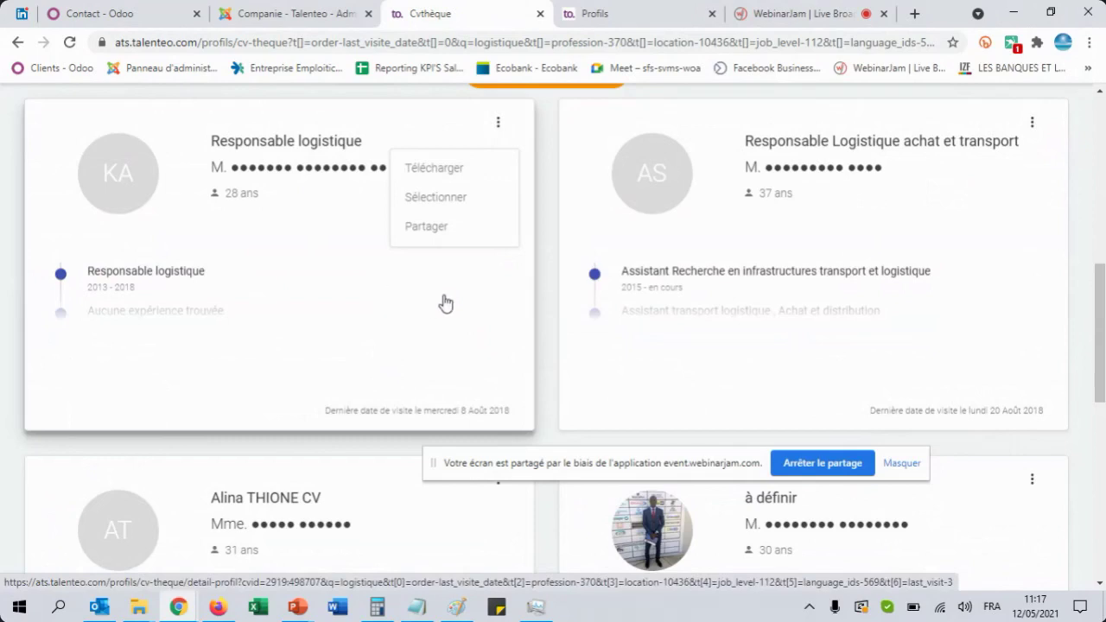
click(551, 184)
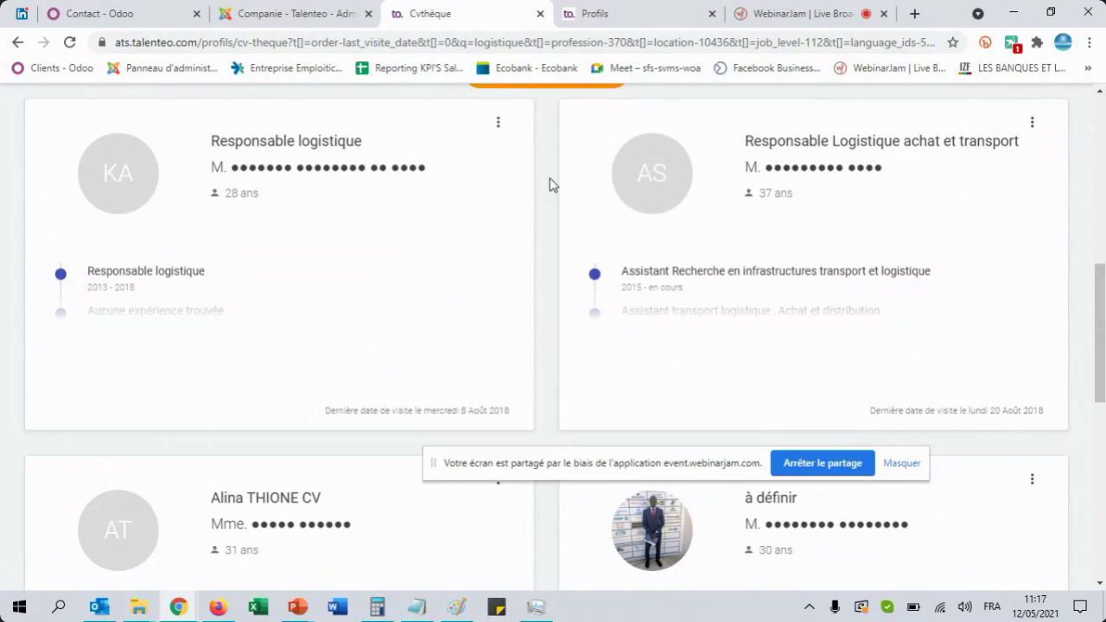
scroll(551, 184, down, 1)
scroll(551, 184, down, 3)
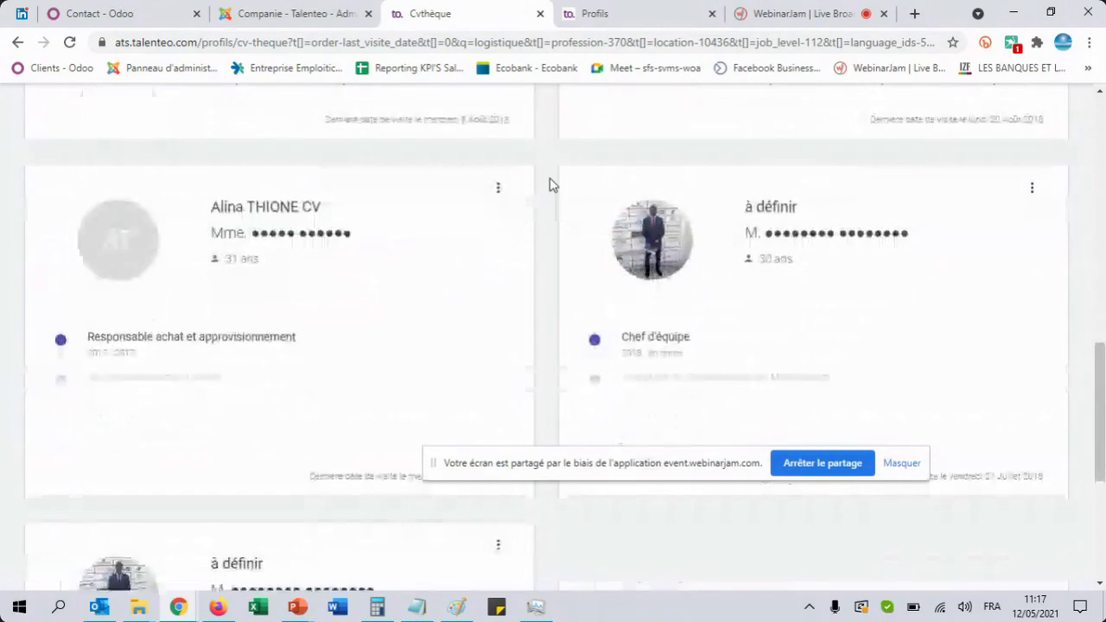
scroll(551, 184, down, 2)
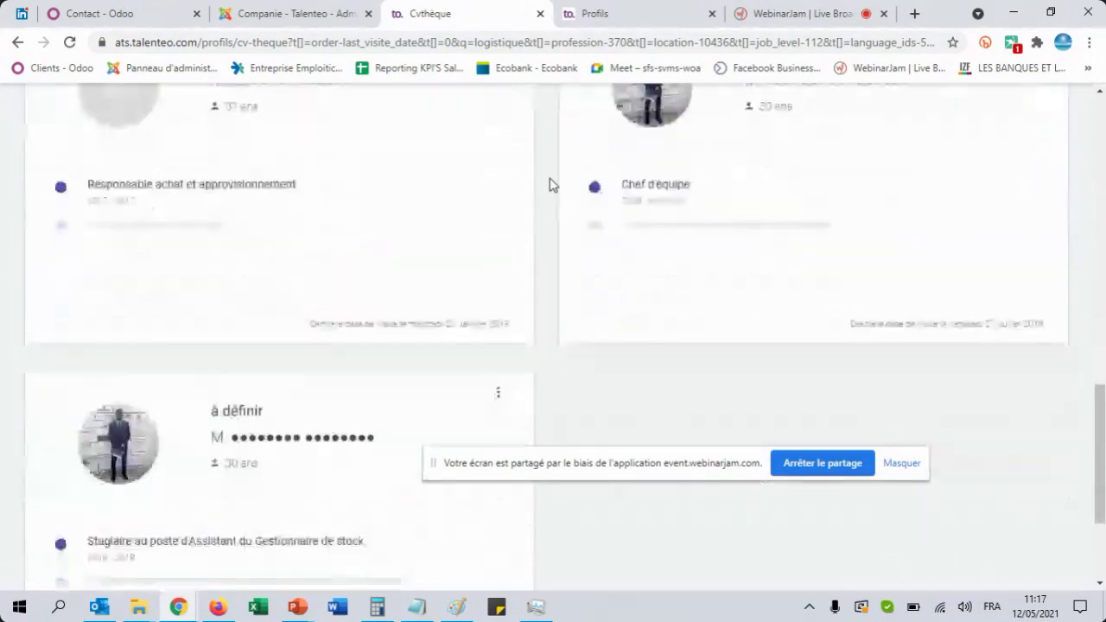
scroll(551, 184, up, 10)
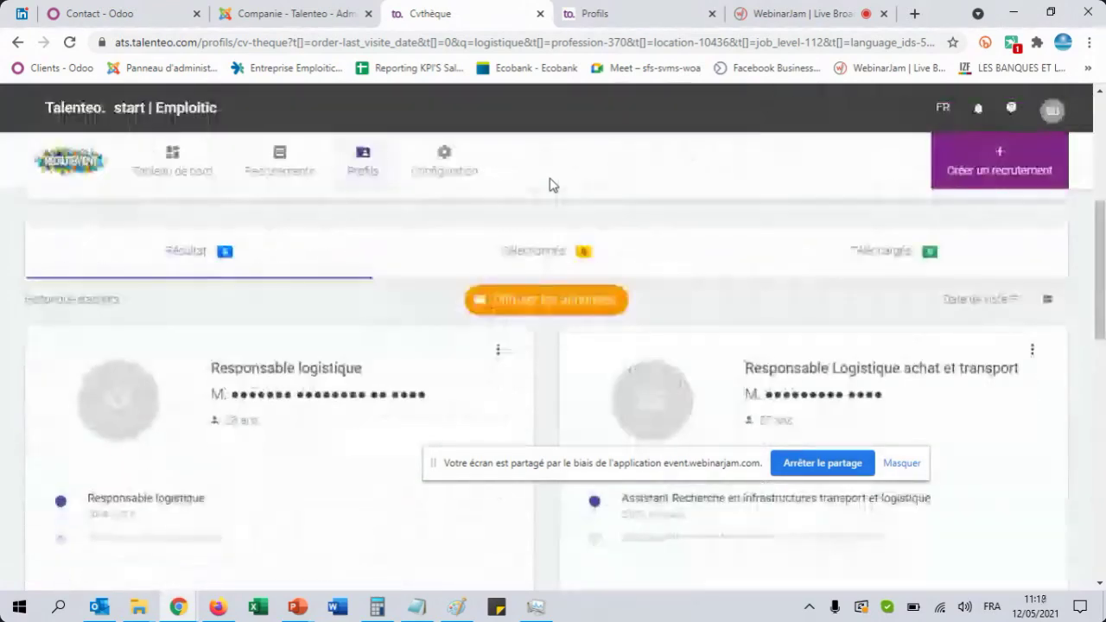
Step: Remove the "Anglais" language filter from the CV search
scroll(551, 184, up, 3)
scroll(552, 184, up, 2)
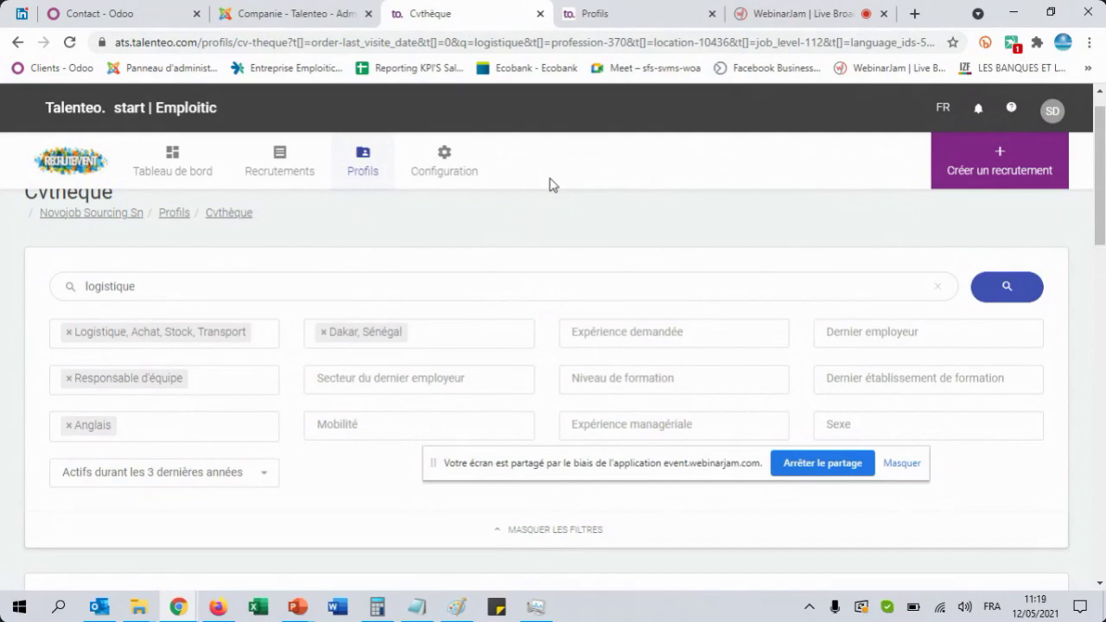
click(68, 424)
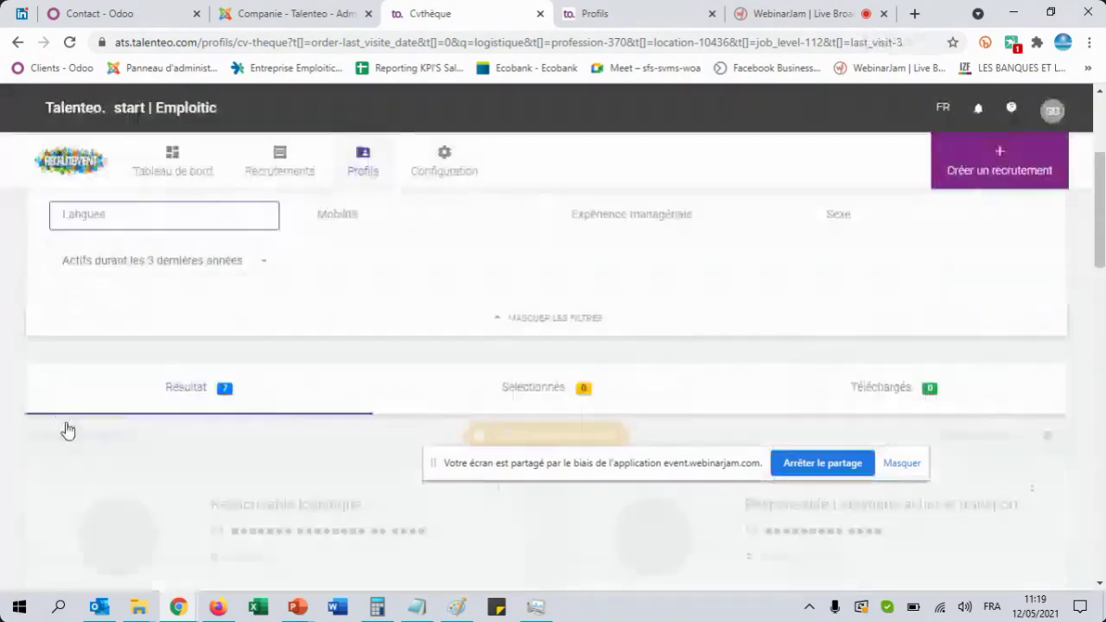
Step: Replace the CV search keyword with "commercial" and run the search using the matching suggestion
scroll(225, 268, up, 4)
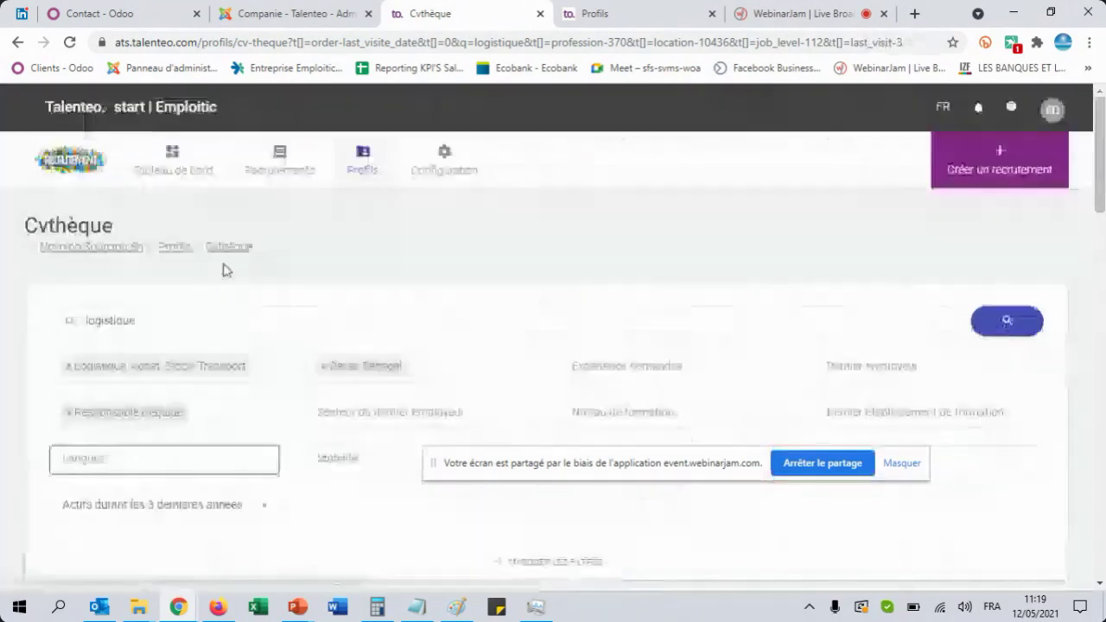
double_click(144, 319)
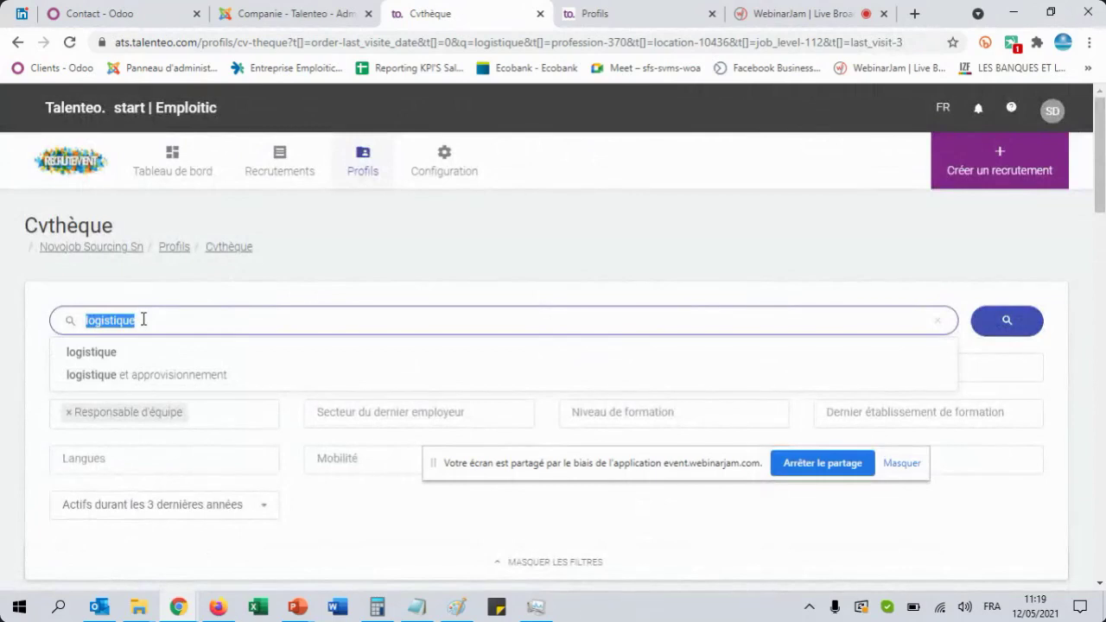
text(commercial)
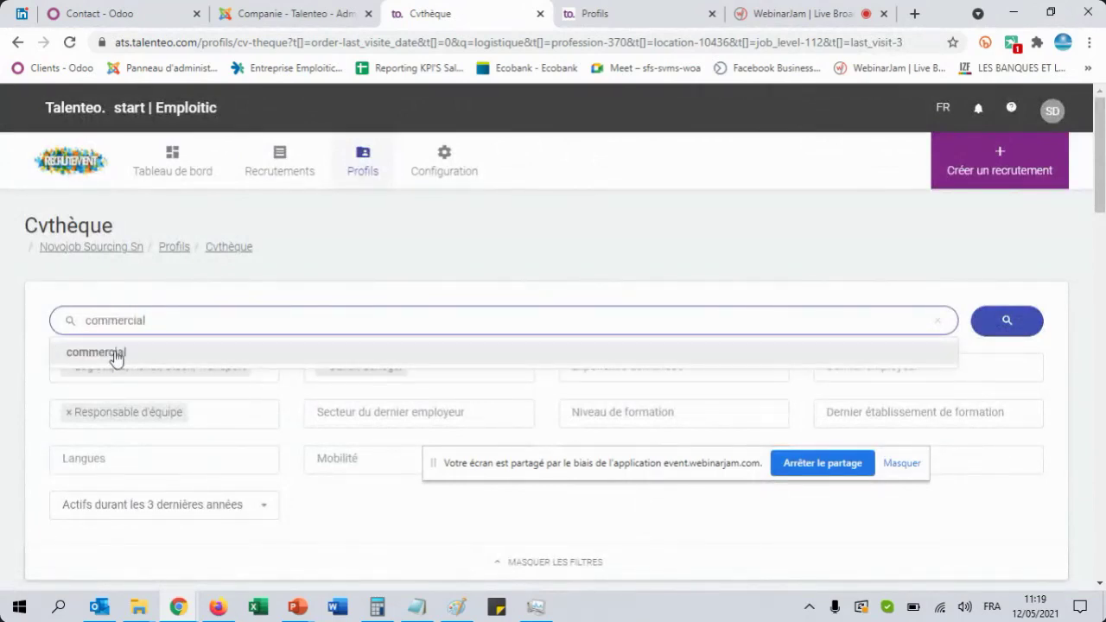
click(116, 353)
scroll(129, 347, down, 6)
scroll(254, 198, up, 5)
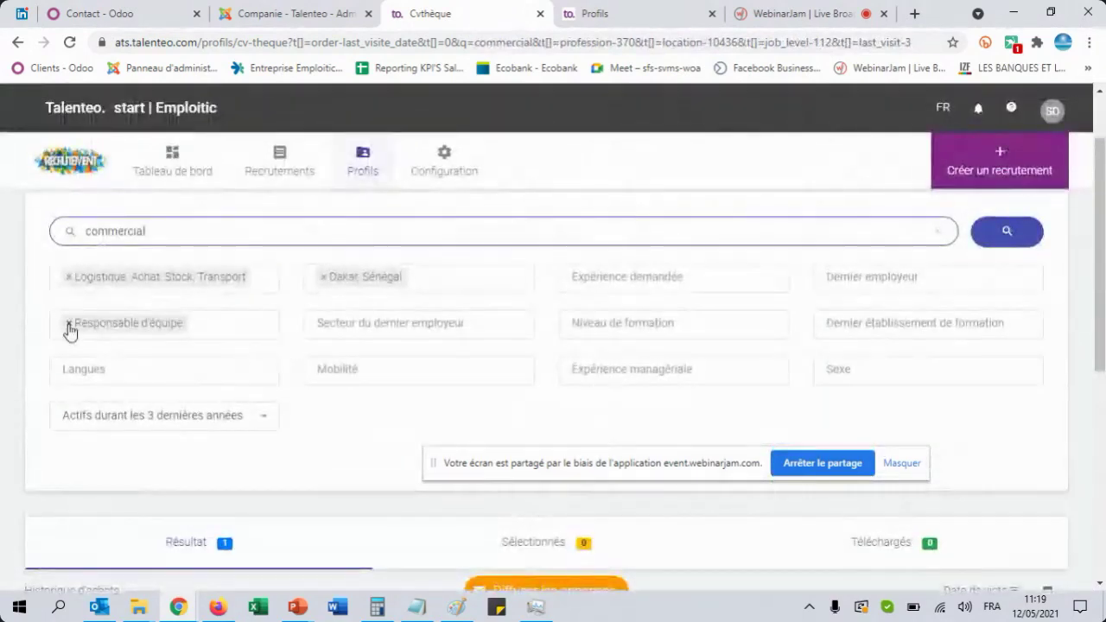
Step: Remove the "Responsable d'équipe" job-level filter and the "Logistique, Achat, Stock, Transport" profession filter from the CV search
click(68, 325)
scroll(69, 292, down, 5)
scroll(66, 209, up, 6)
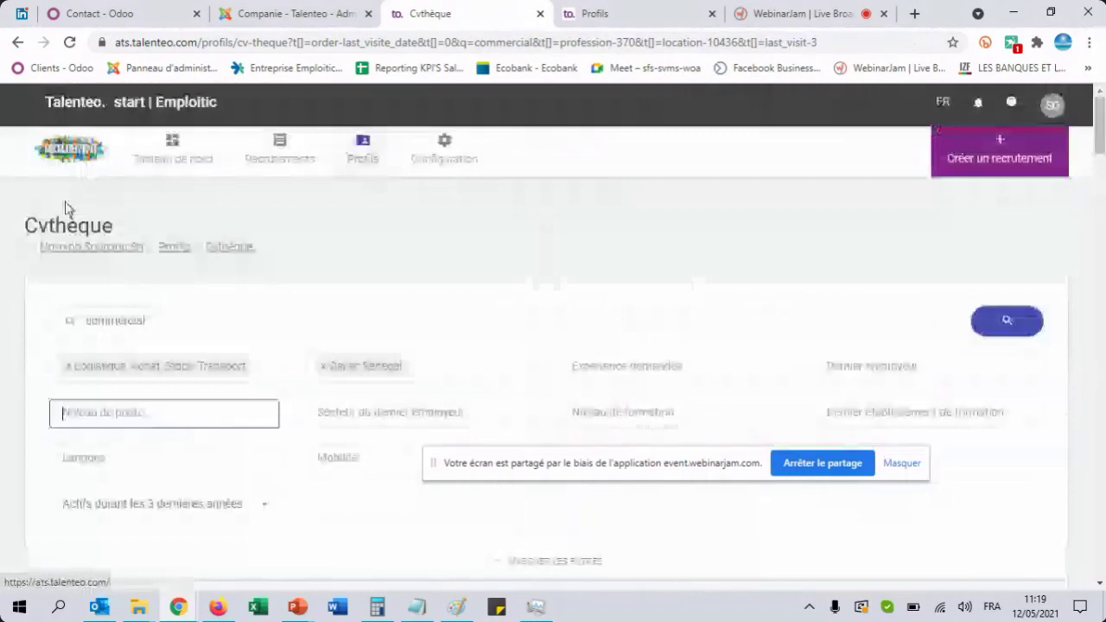
click(69, 367)
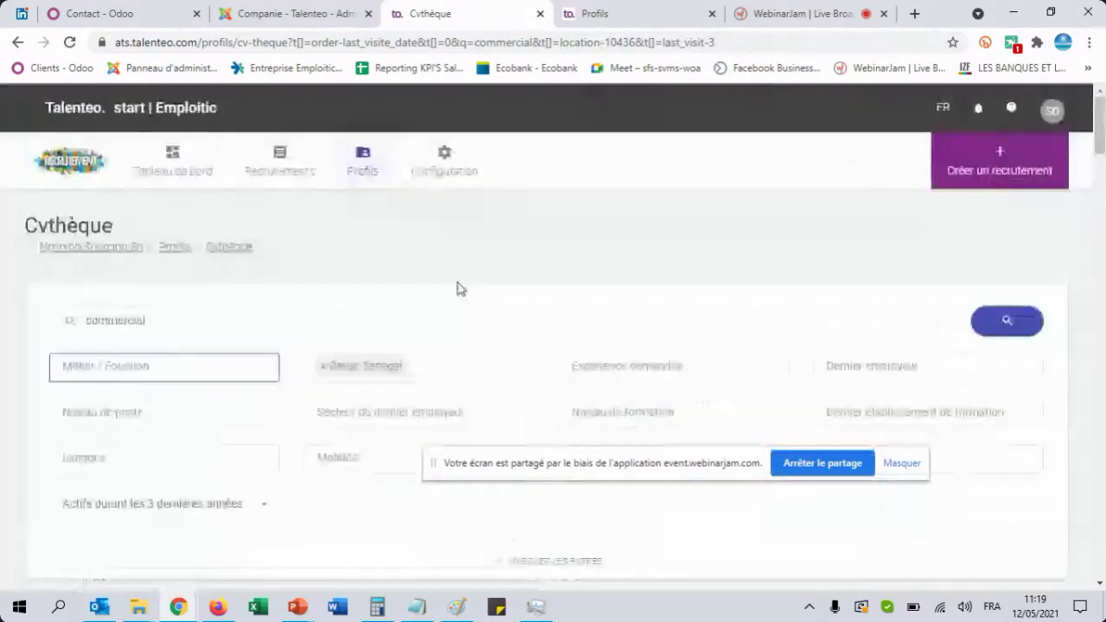
click(432, 364)
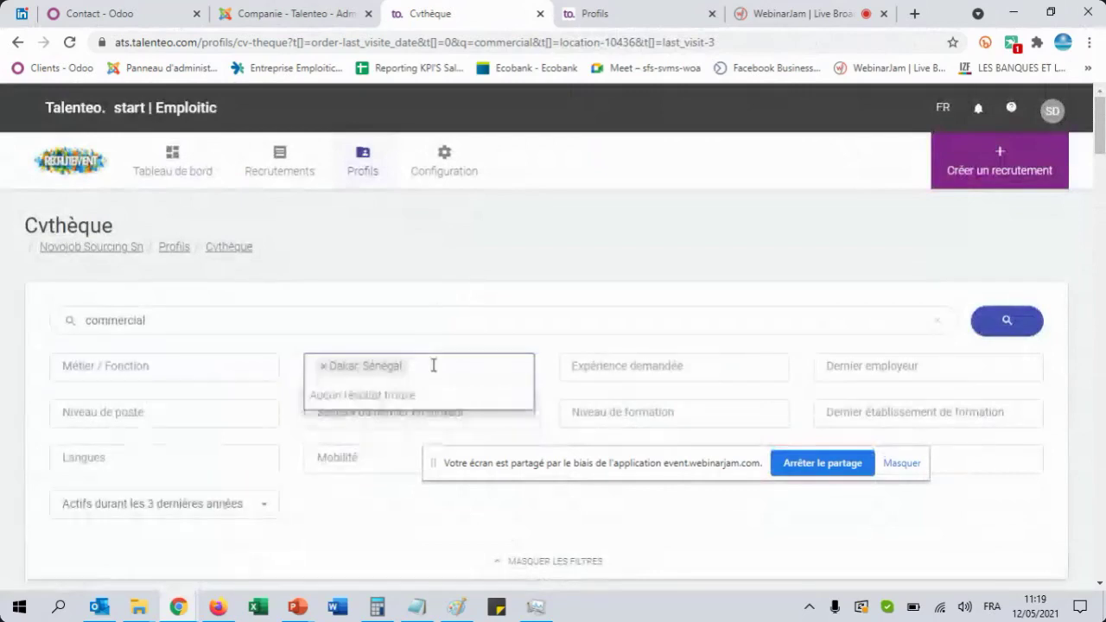
click(120, 374)
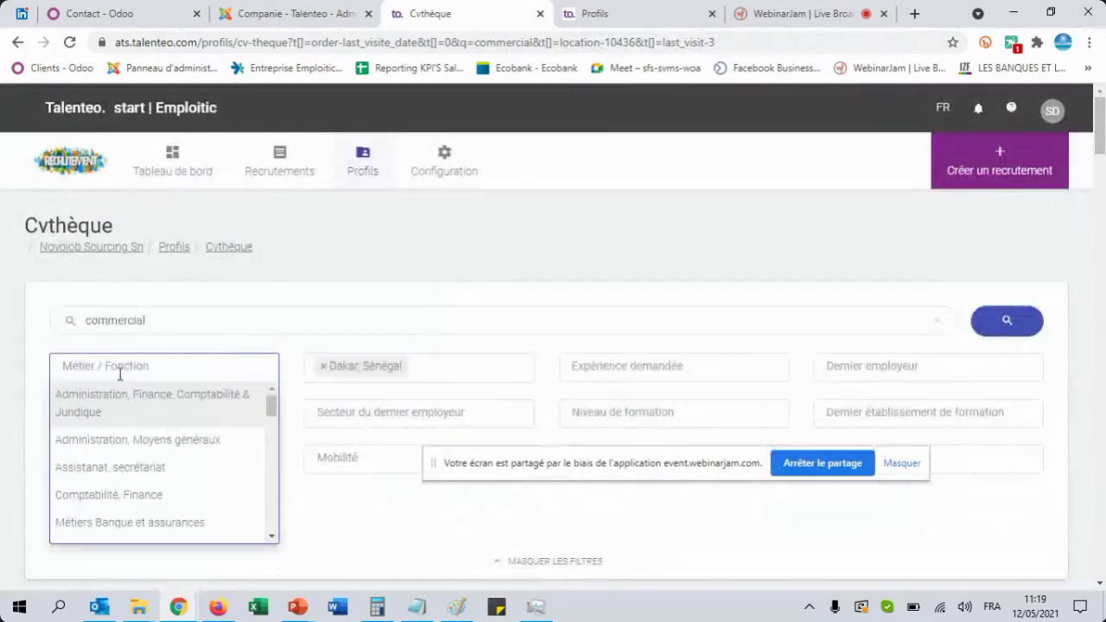
click(300, 312)
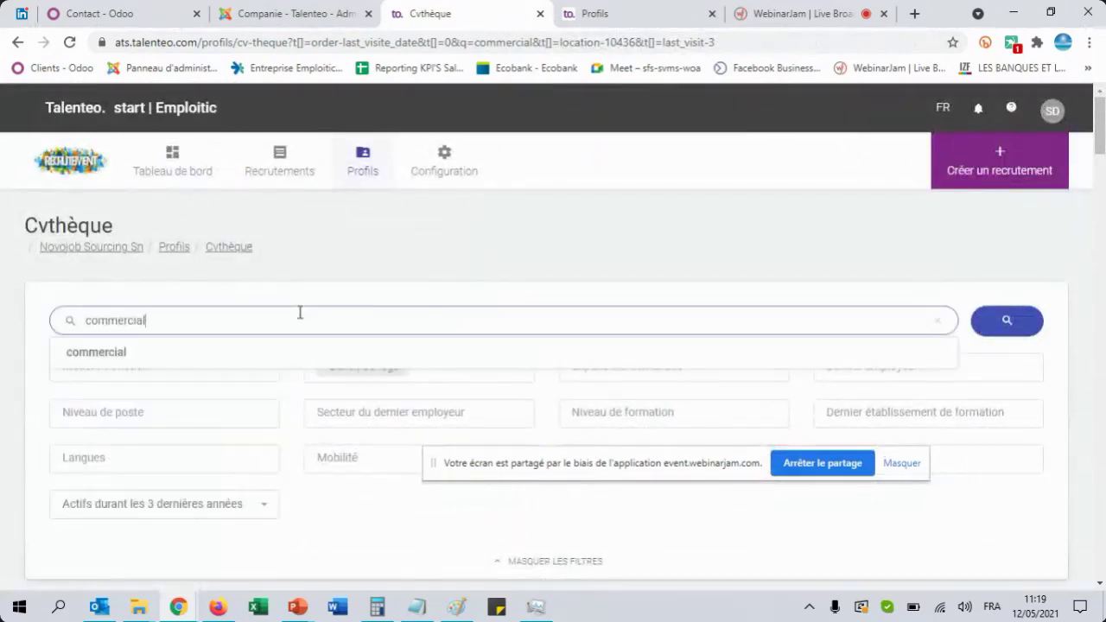
Step: Limit the required experience of the commercial candidates to "Plus de 10 ans"
click(619, 371)
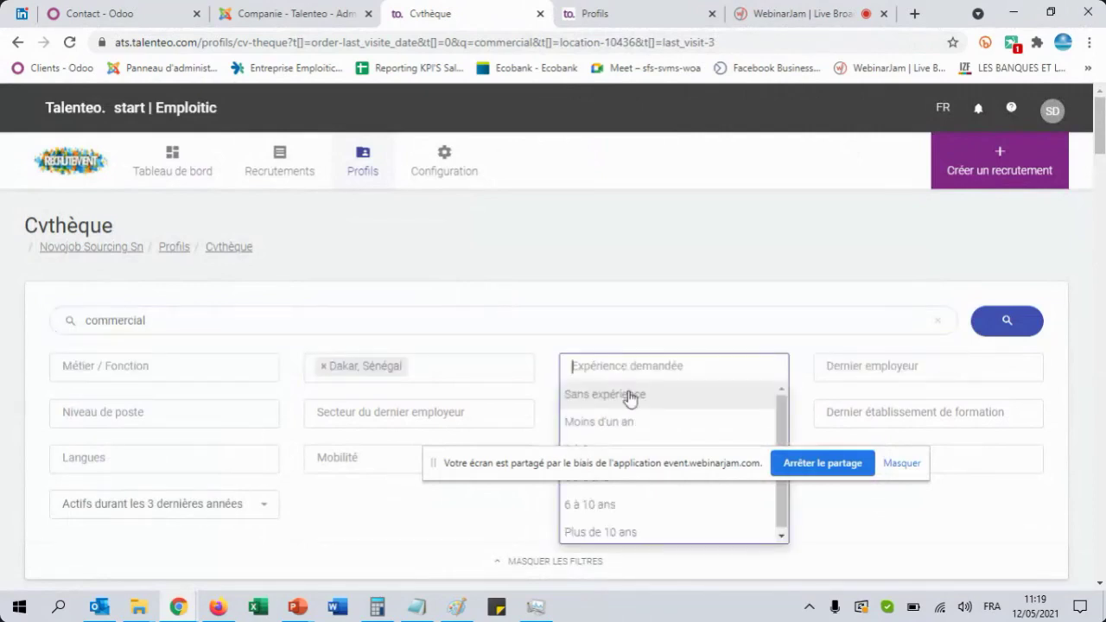
drag(686, 472, 737, 151)
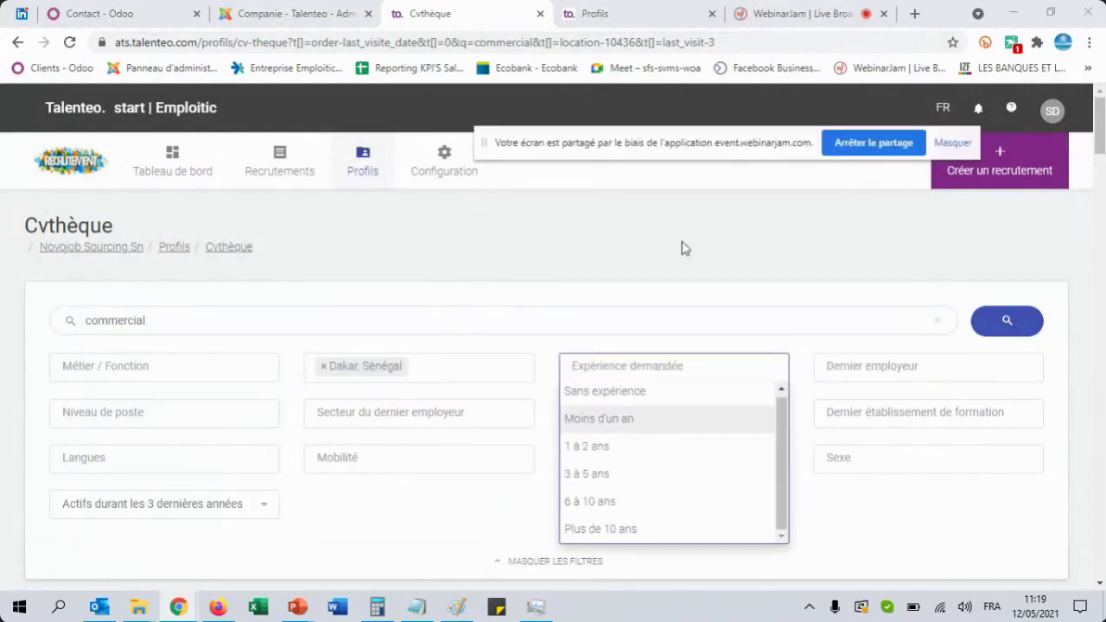
click(584, 530)
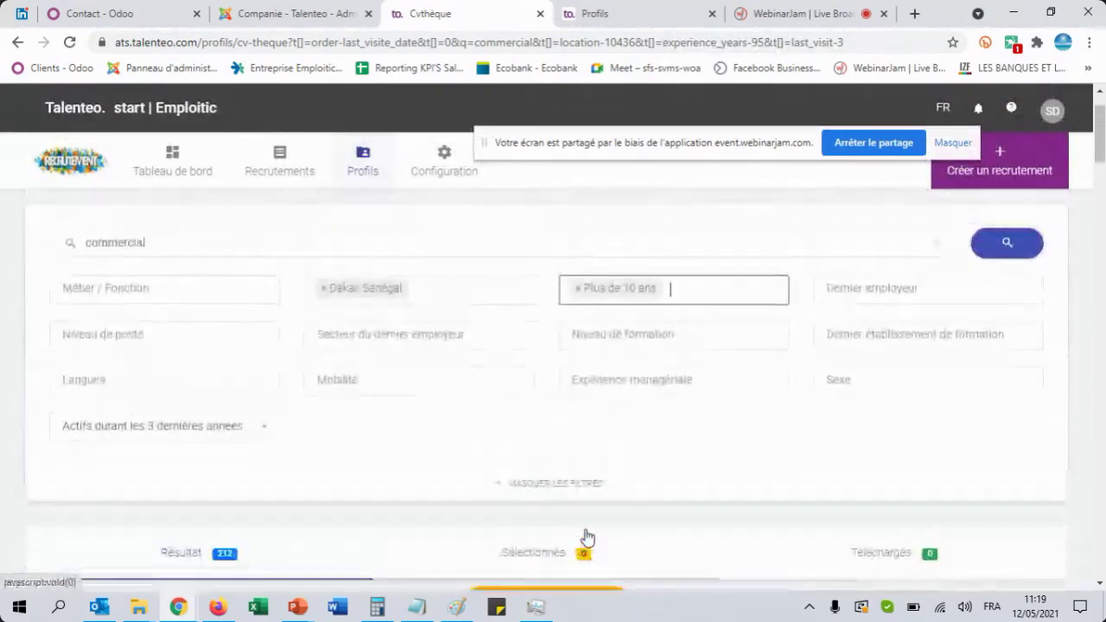
Step: Set the education level filter to "Licence (LMD), Bac + 3" and review the matching candidate cards and applied filters
click(625, 336)
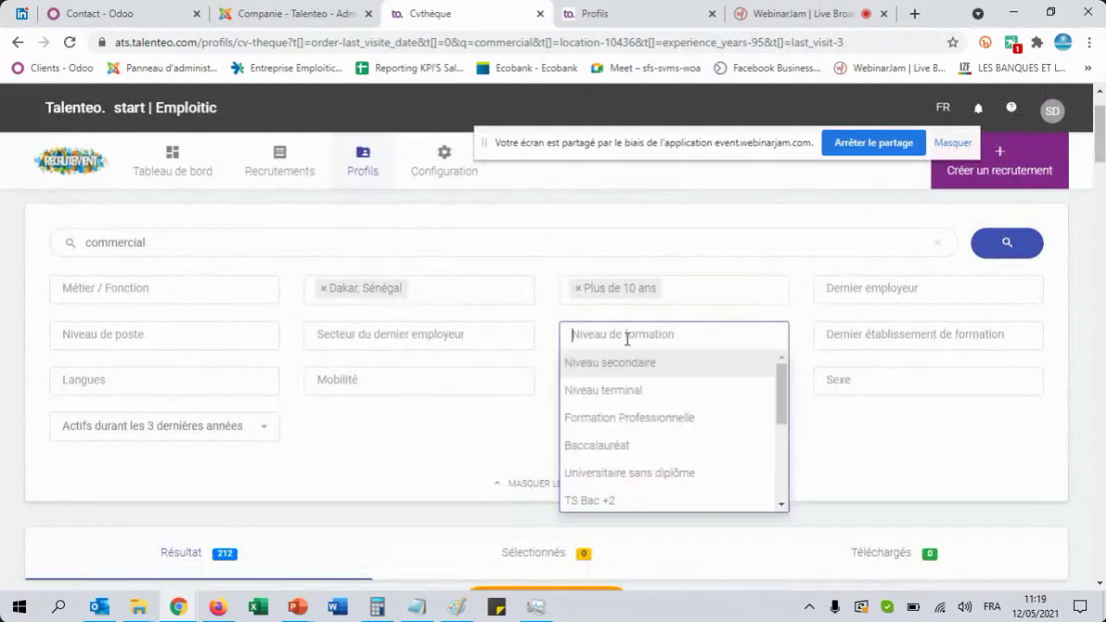
scroll(648, 462, down, 2)
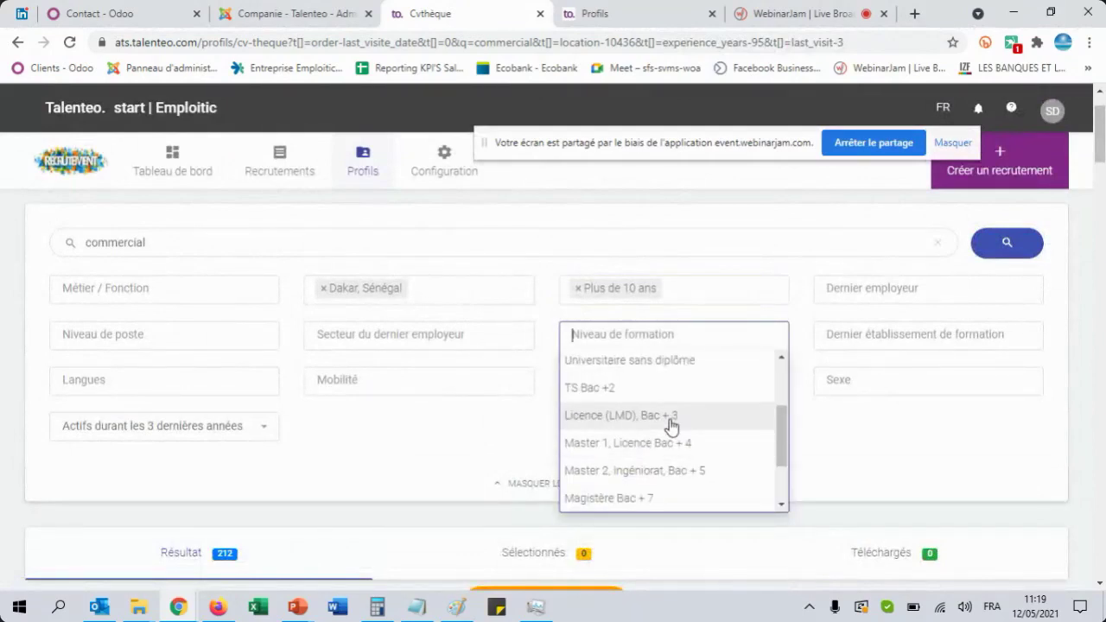
click(672, 419)
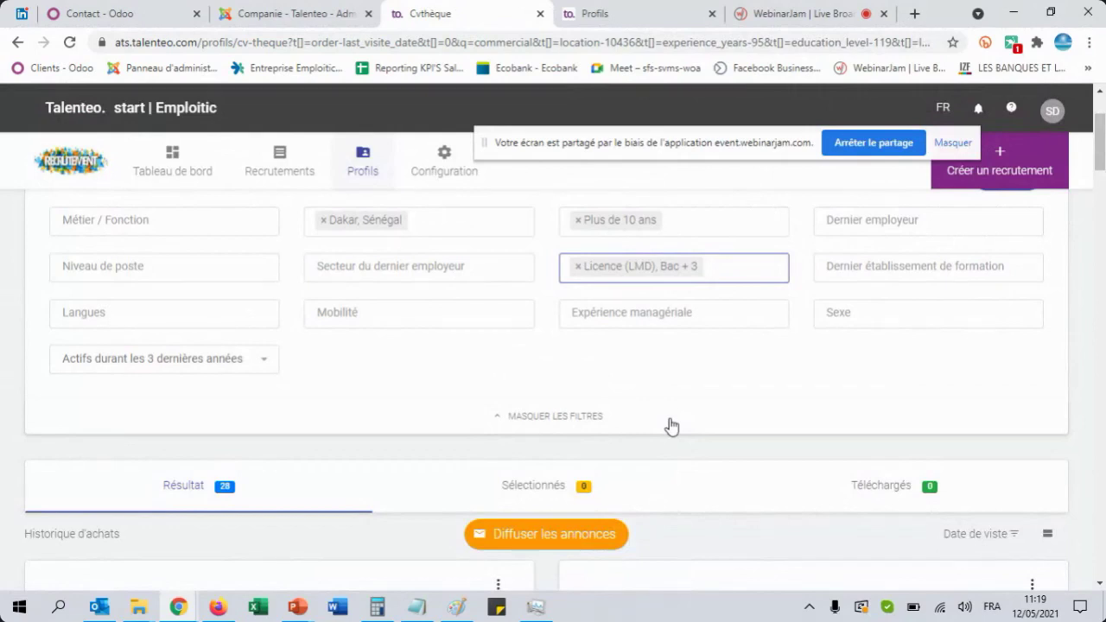
scroll(671, 426, down, 3)
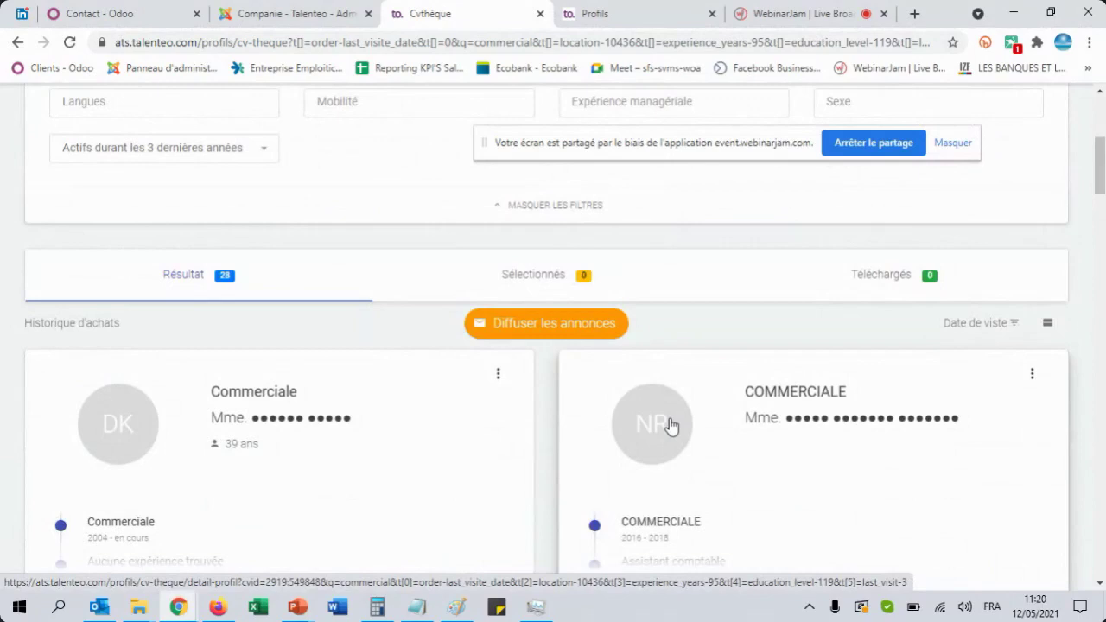
scroll(671, 426, down, 3)
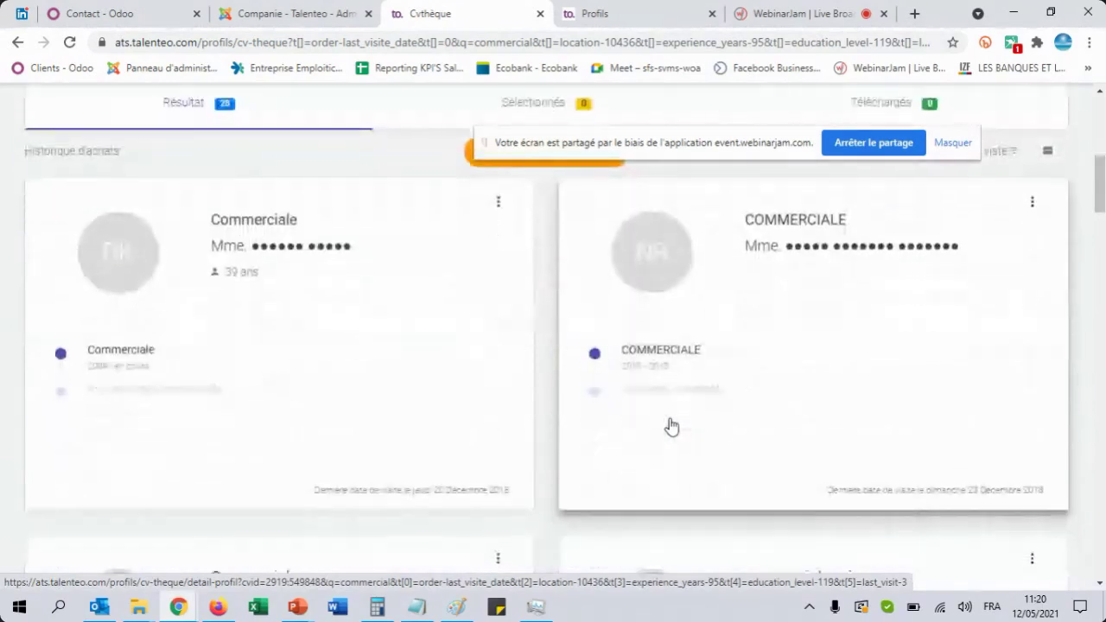
scroll(672, 426, down, 2)
scroll(672, 426, up, 10)
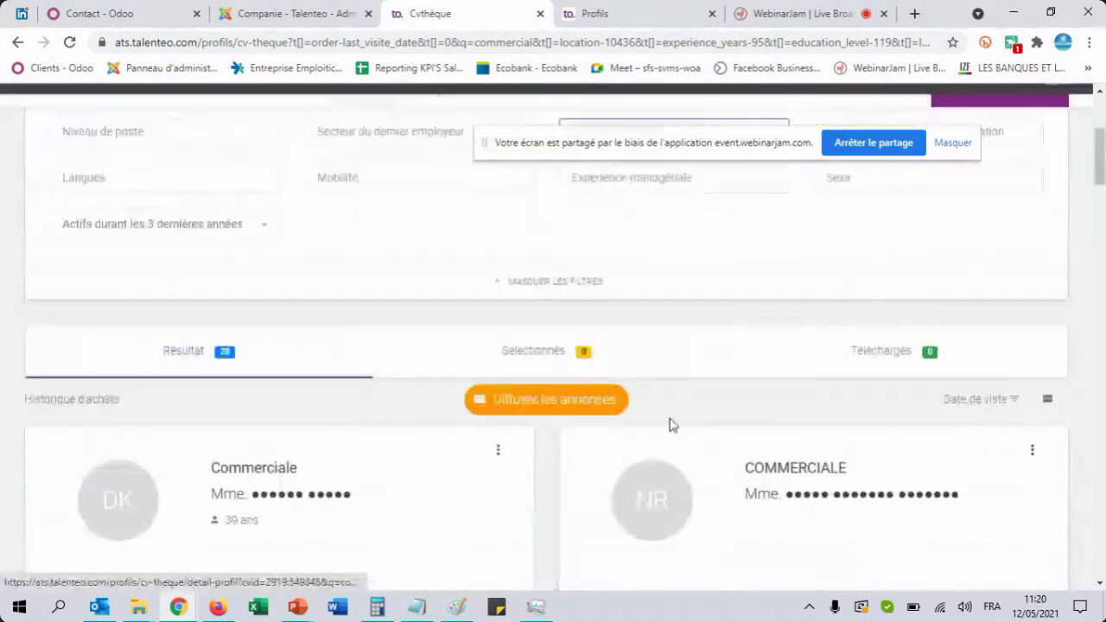
scroll(671, 426, down, 2)
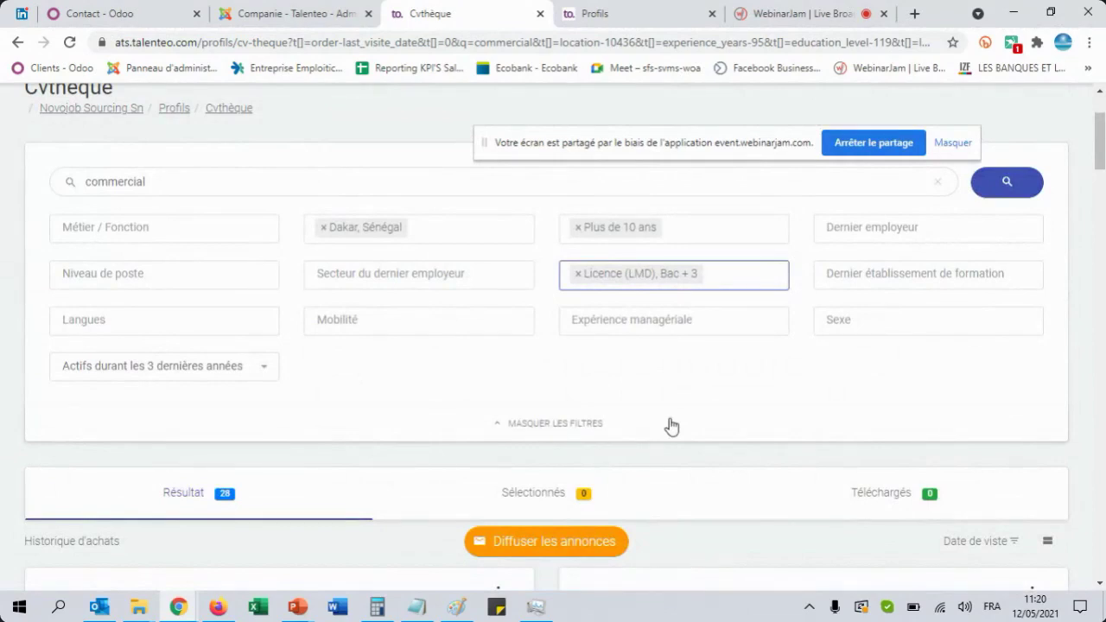
scroll(672, 426, up, 2)
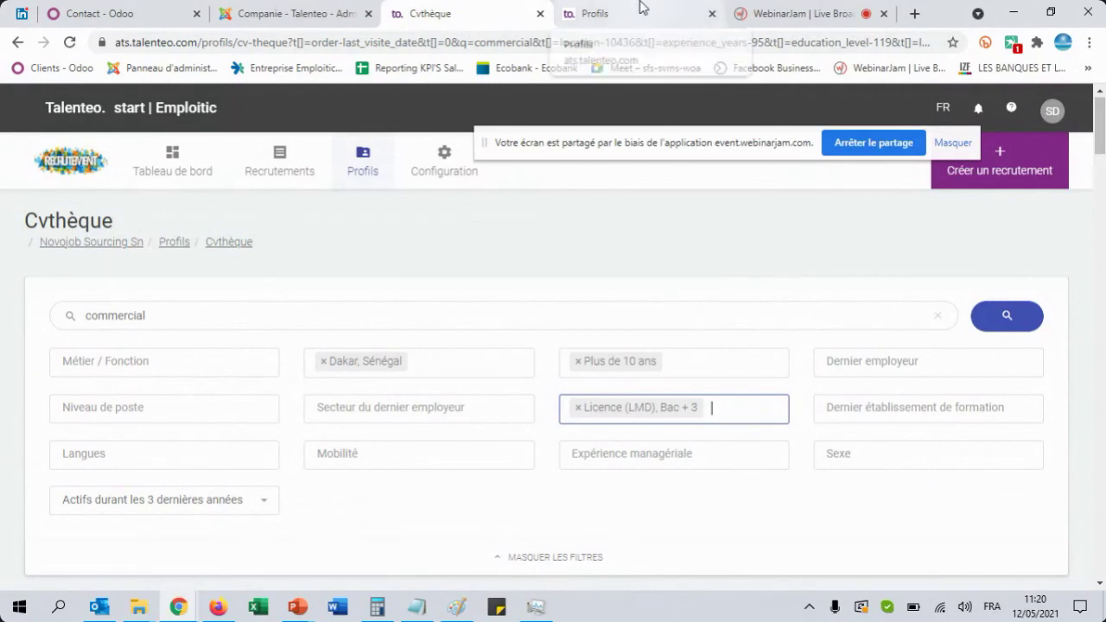
Step: Switch to the running PowerPoint slide show and advance from the "Démo?" slide to "3 Formules d'abonnement"
click(778, 14)
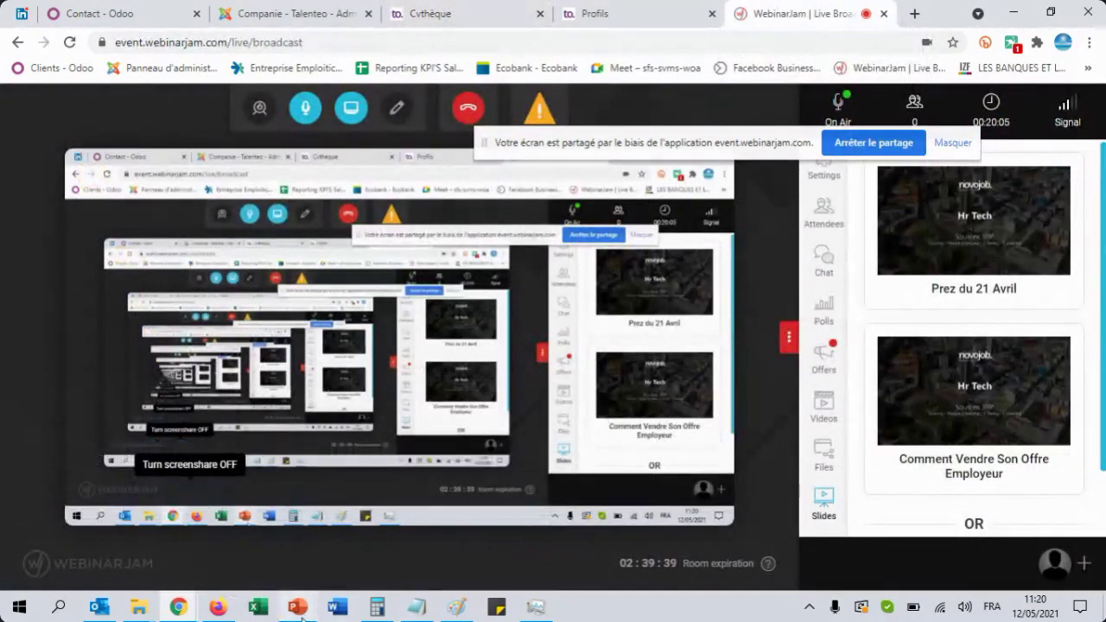
mouse_move(299, 609)
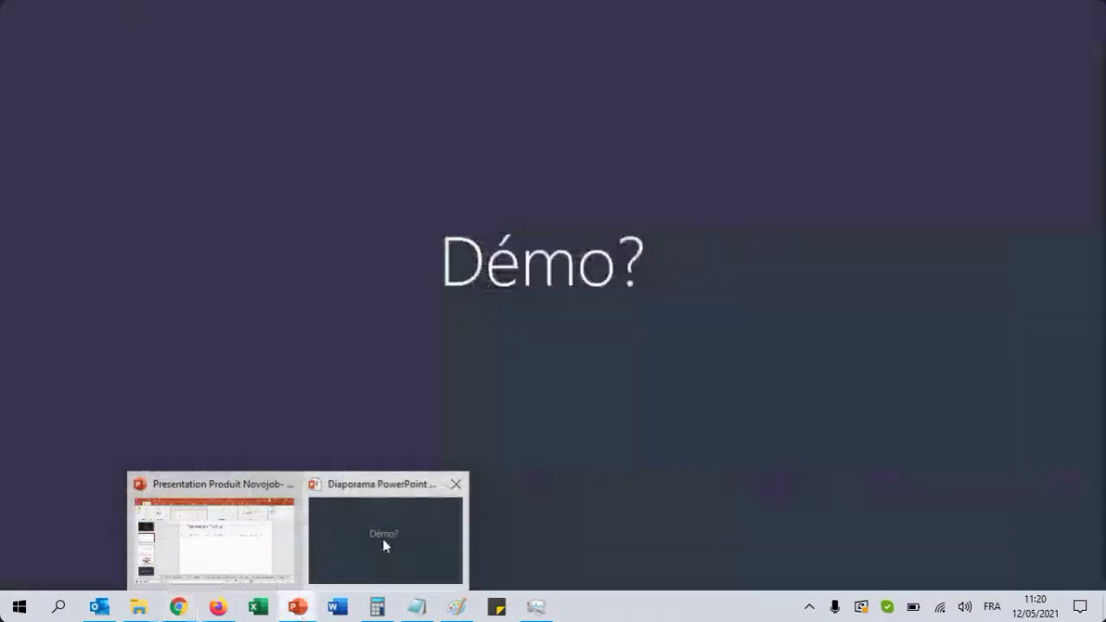
click(383, 541)
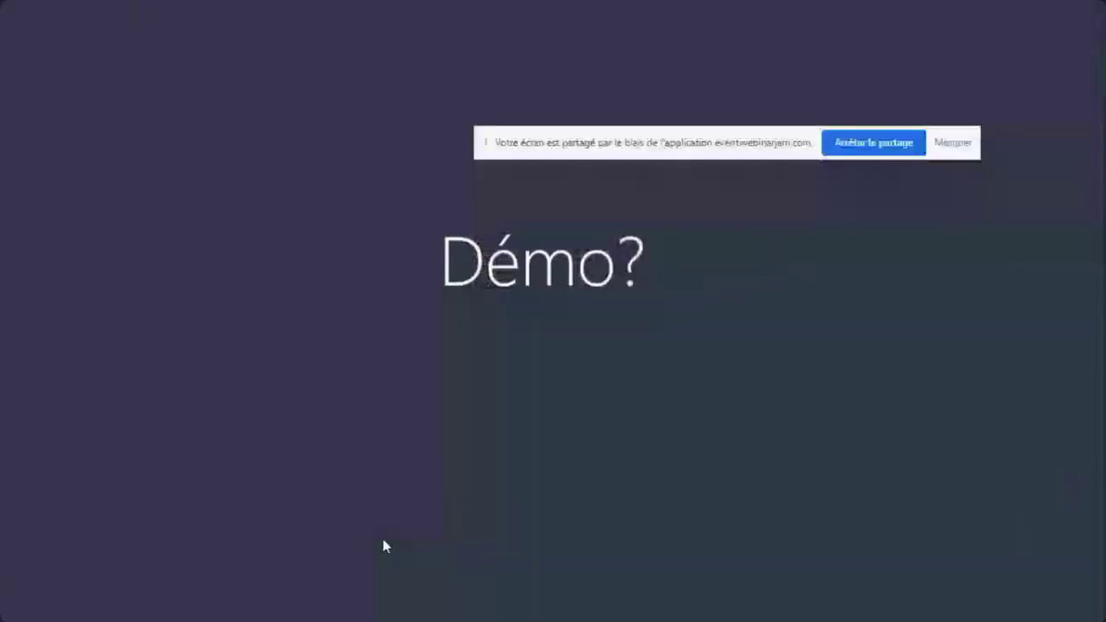
click(419, 406)
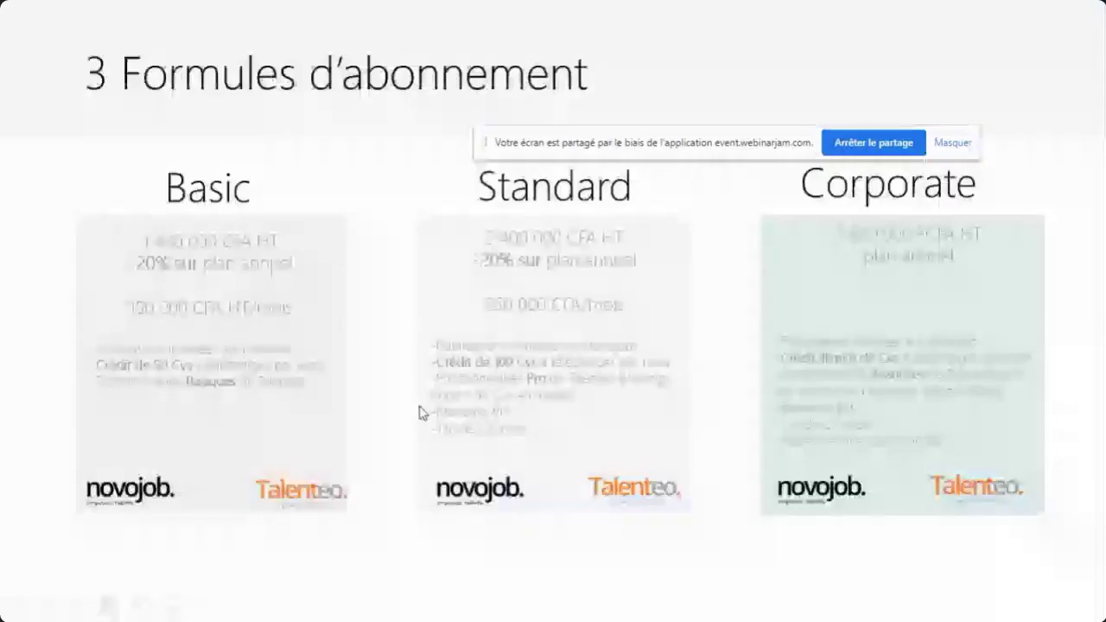